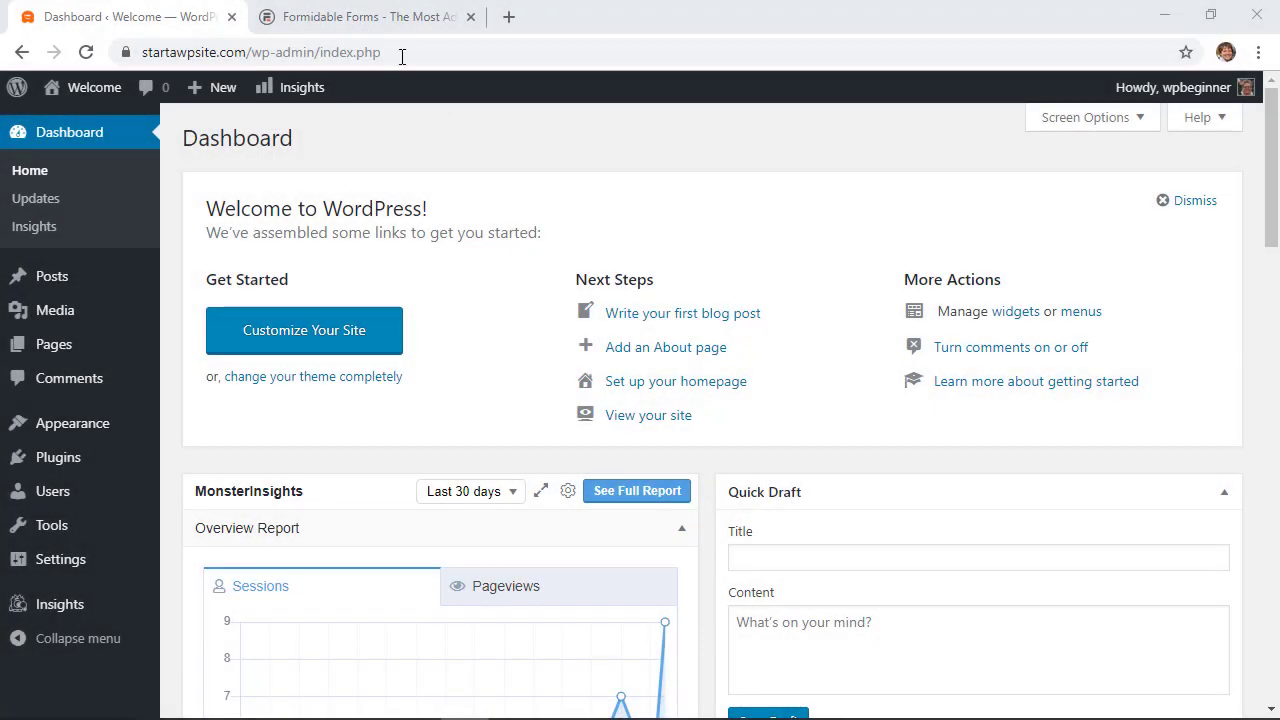
Look at the Formidable Forms website and return to the WordPress dashboard
{"action": "left_click", "coordinate": [368, 12]}
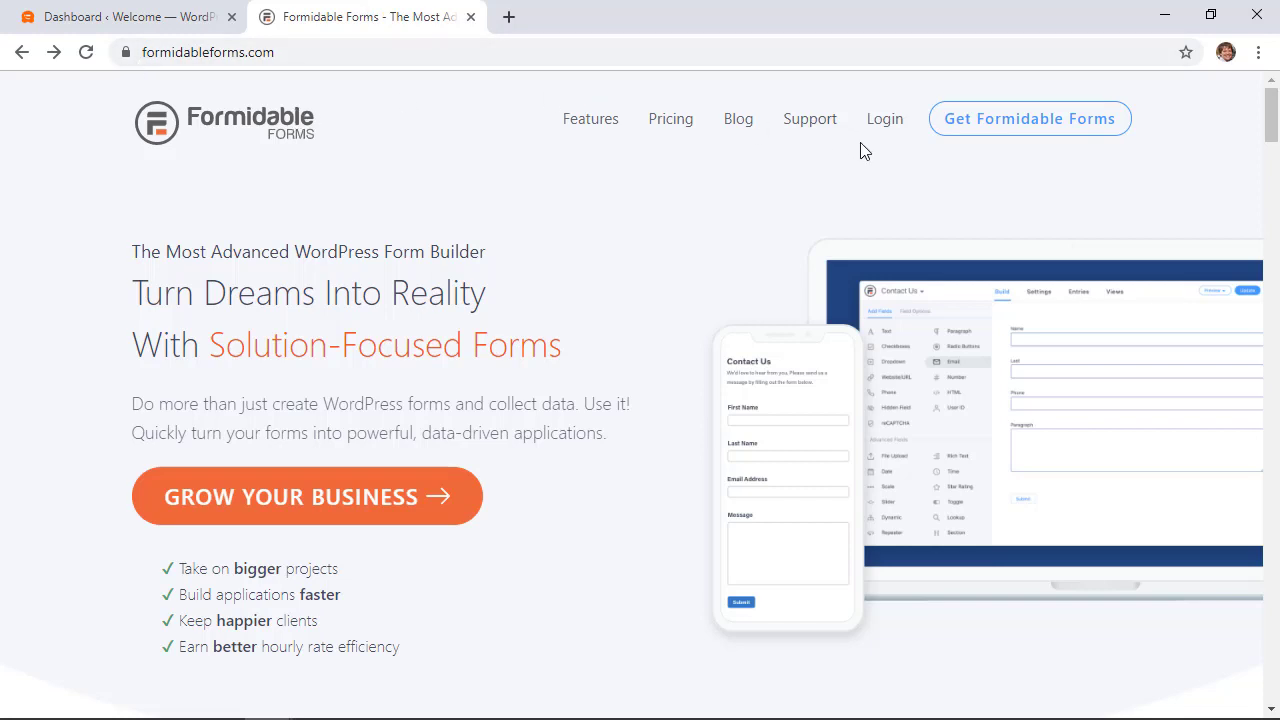
{"action": "left_click", "coordinate": [127, 18]}
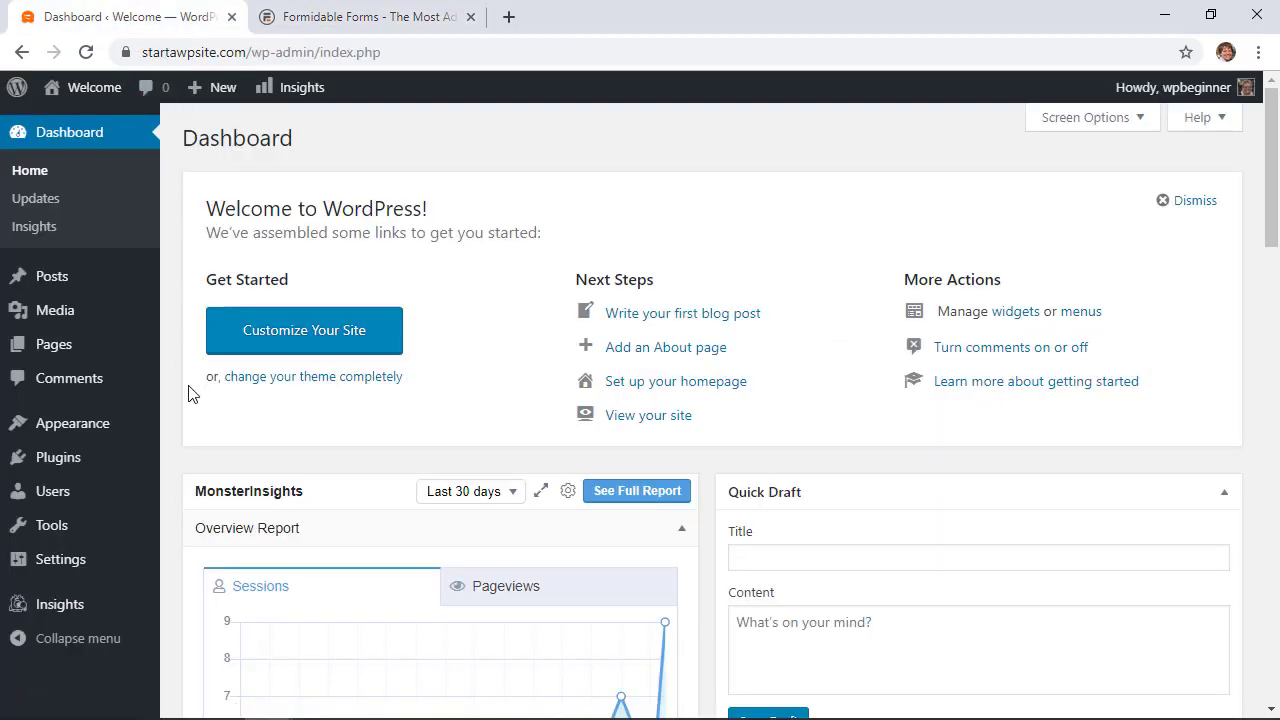
Upload the plugin file formidable-pro-4.03.01.zip to the WordPress site, install it and activate it
{"action": "mouse_move", "coordinate": [143, 457]}
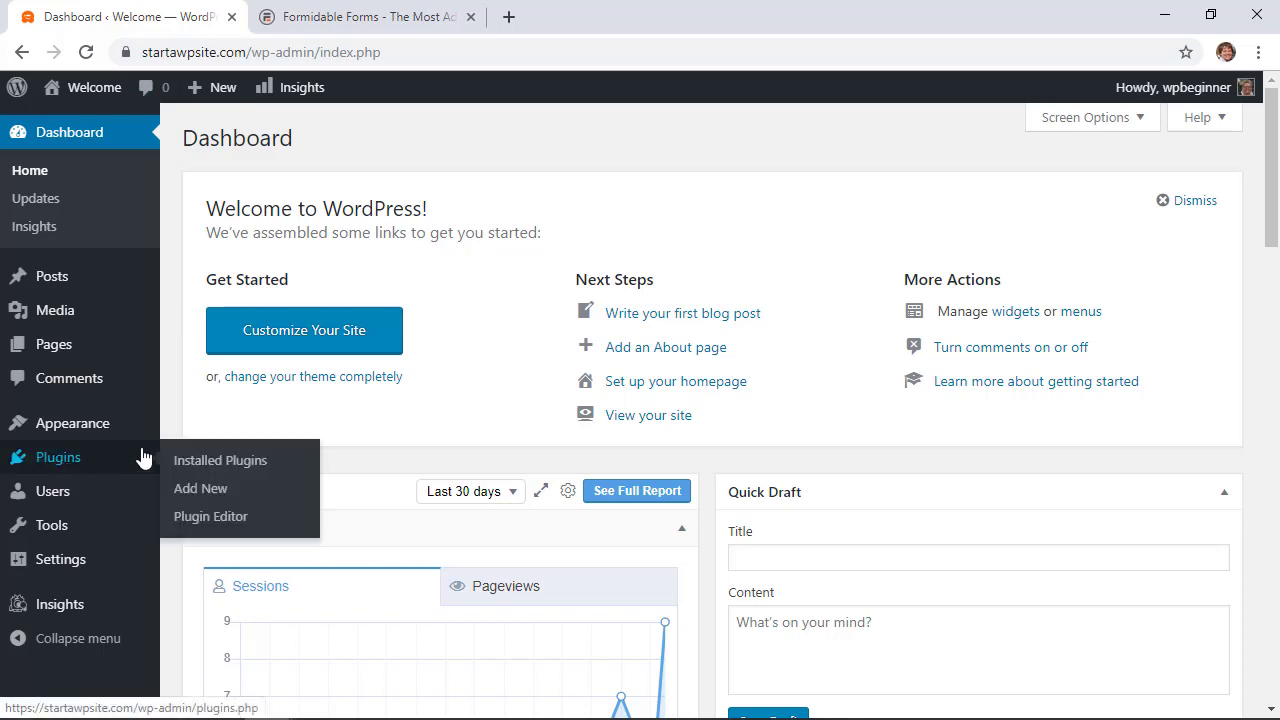
{"action": "left_click", "coordinate": [199, 489]}
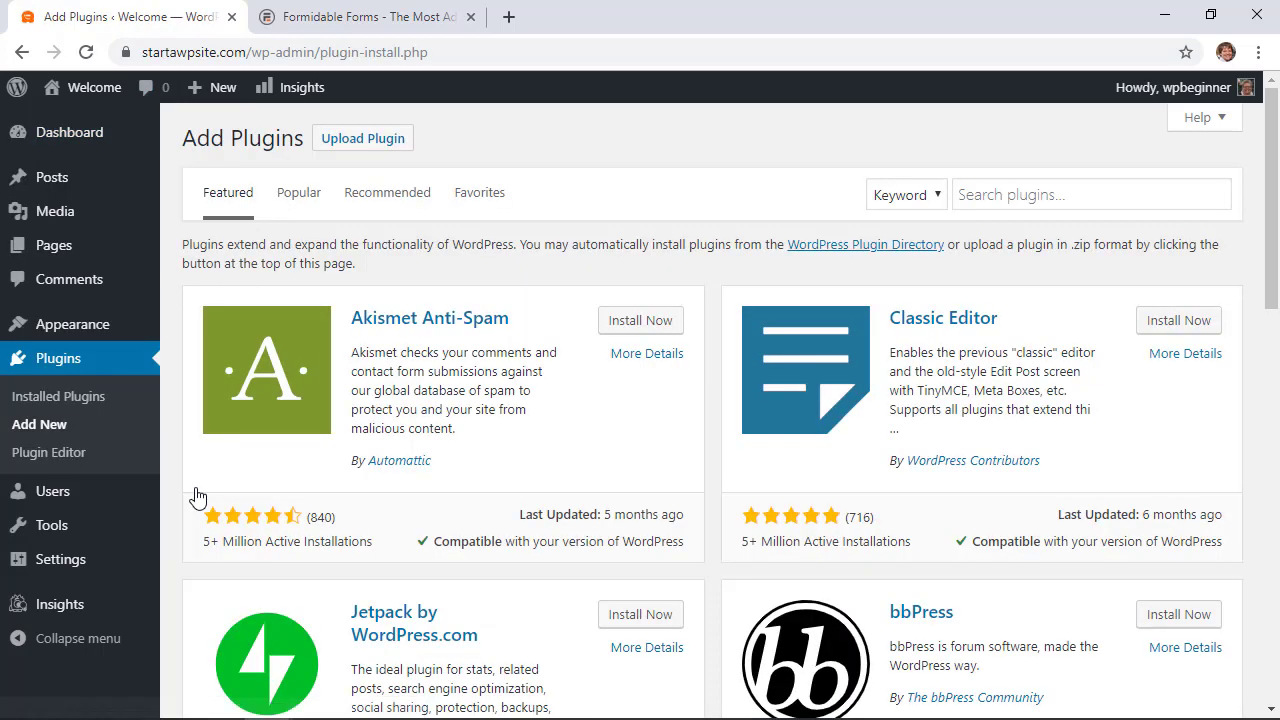
{"action": "left_click", "coordinate": [362, 140]}
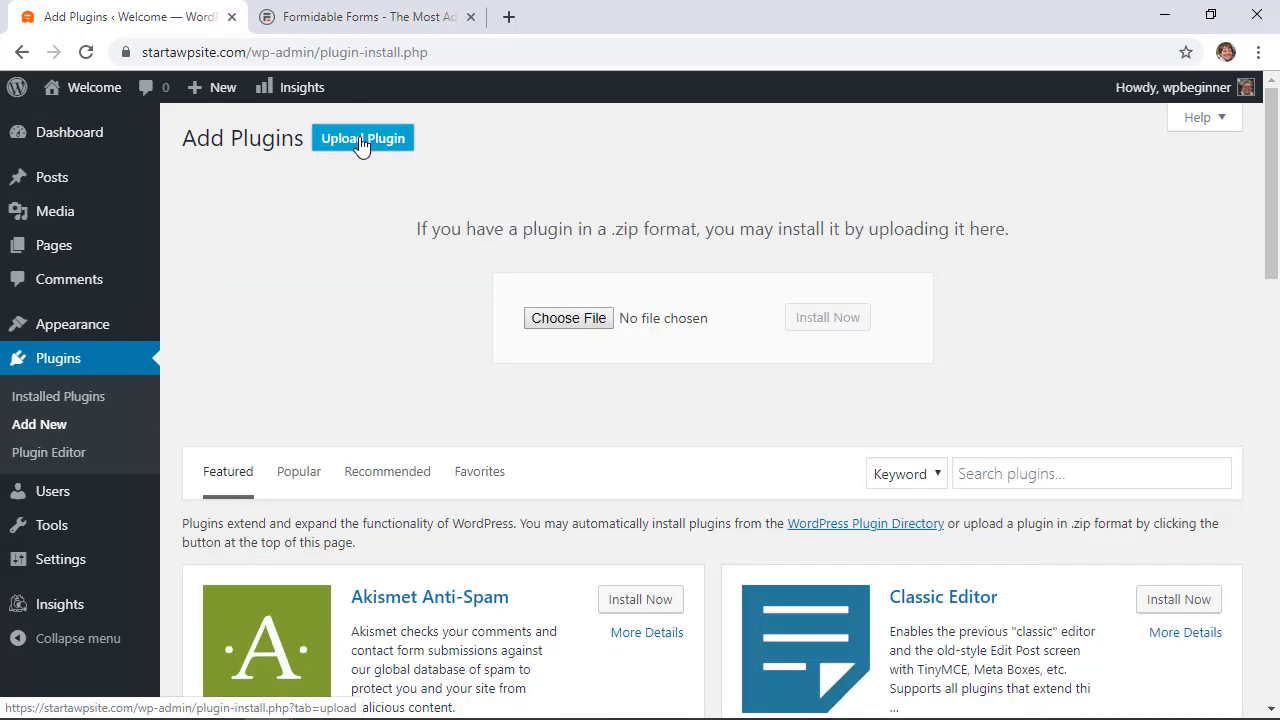
{"action": "left_click", "coordinate": [553, 320]}
{"action": "left_click", "coordinate": [272, 140]}
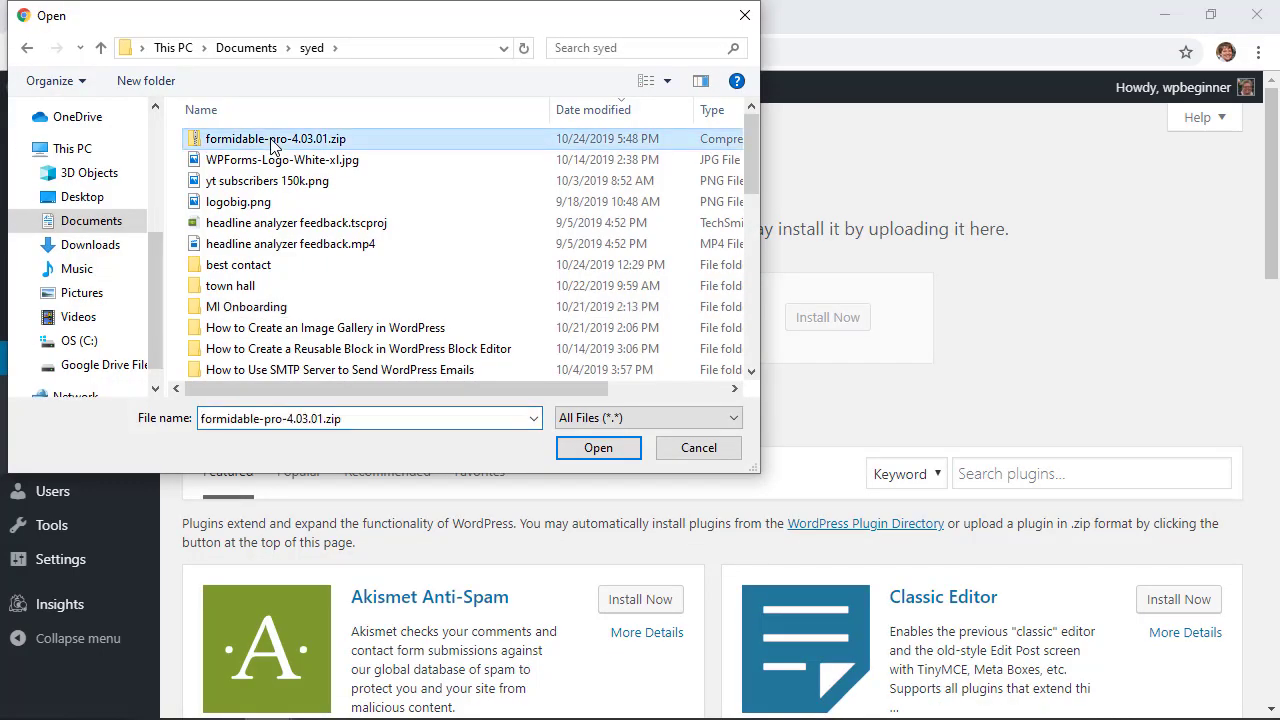
{"action": "left_click", "coordinate": [597, 450]}
{"action": "left_click", "coordinate": [829, 330]}
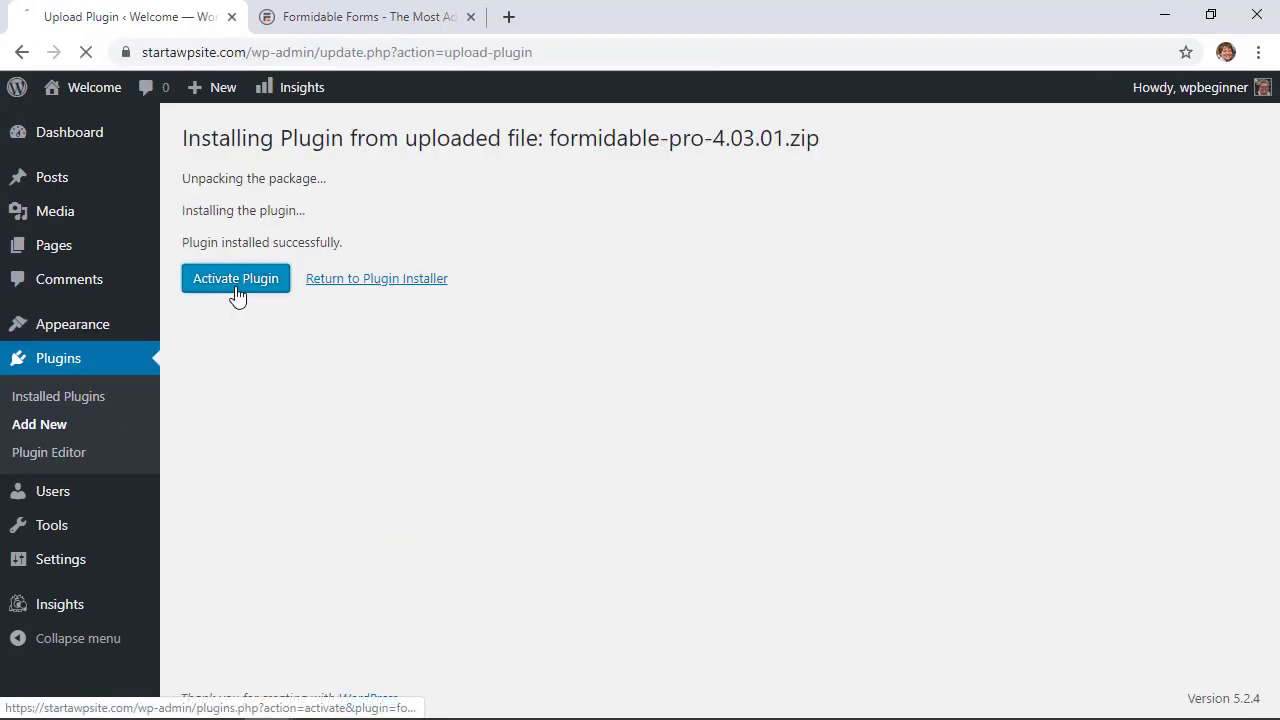
{"action": "left_click", "coordinate": [236, 292]}
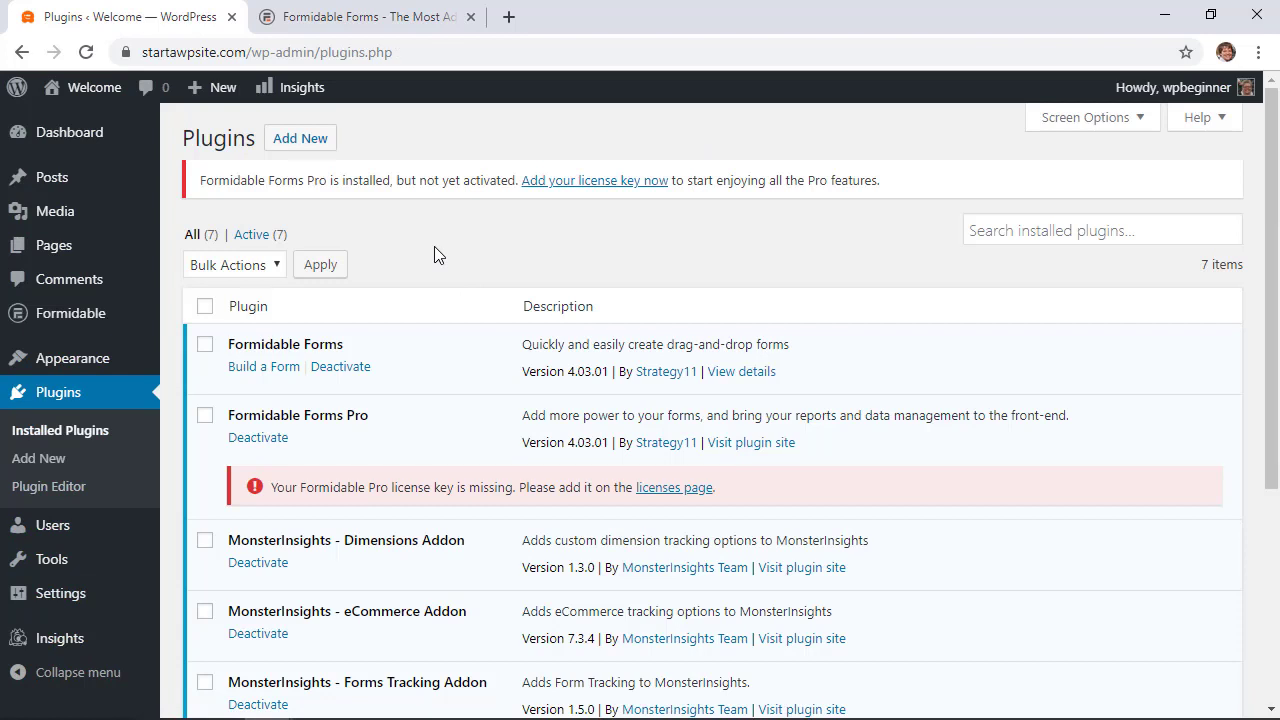
Enter the Formidable Forms Pro license key manually in the plugin's global settings, save it and reload the page
{"action": "left_click", "coordinate": [581, 189]}
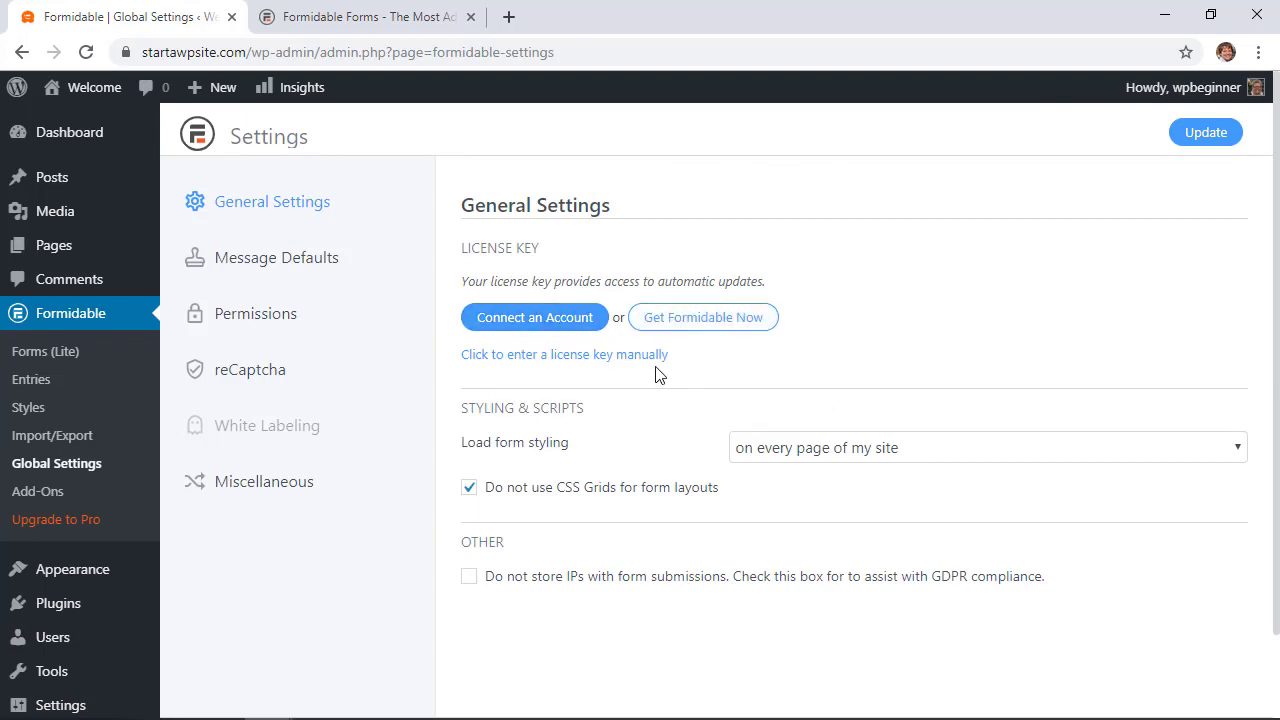
{"action": "left_click", "coordinate": [571, 360]}
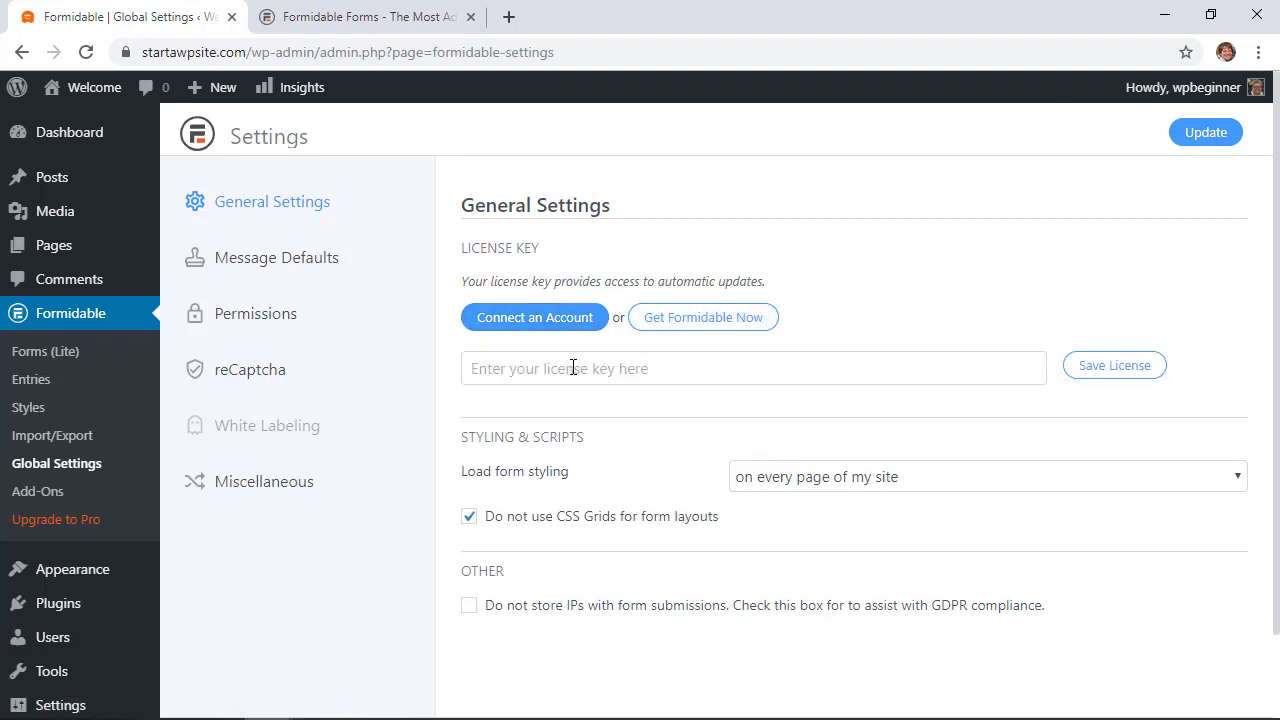
{"action": "right_click", "coordinate": [573, 367]}
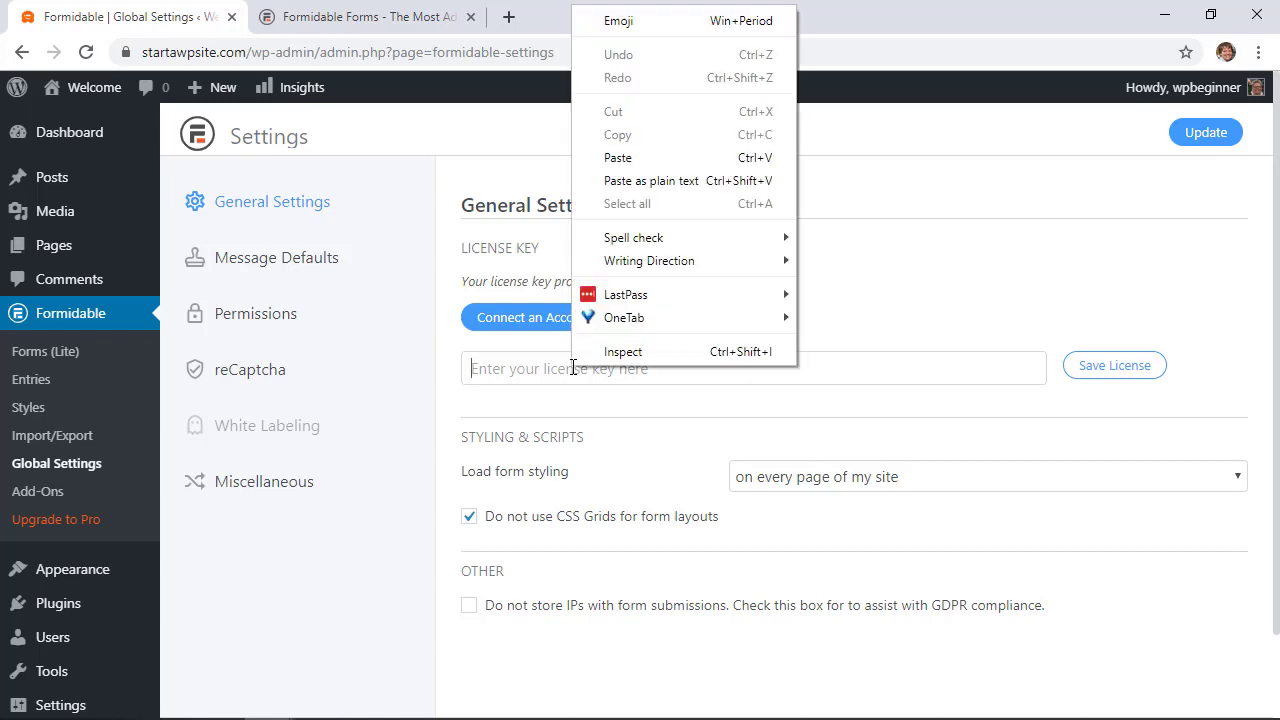
{"action": "left_click", "coordinate": [615, 158]}
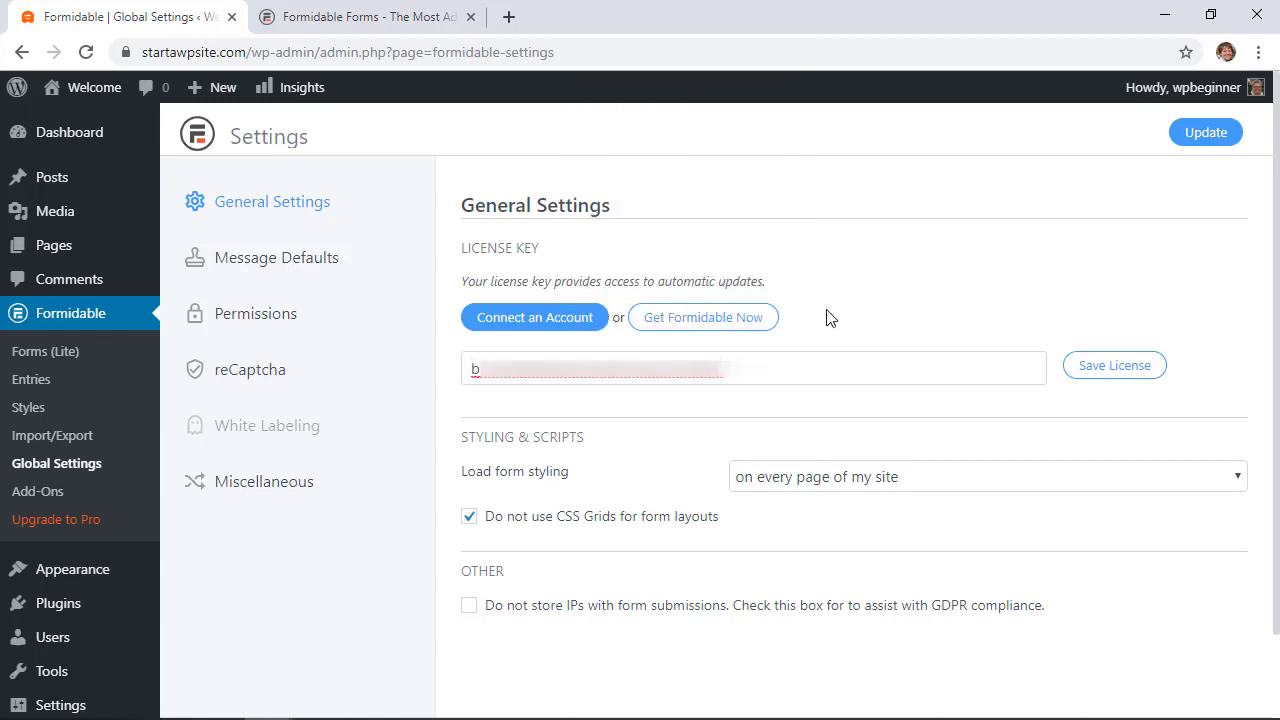
{"action": "left_click", "coordinate": [1090, 370]}
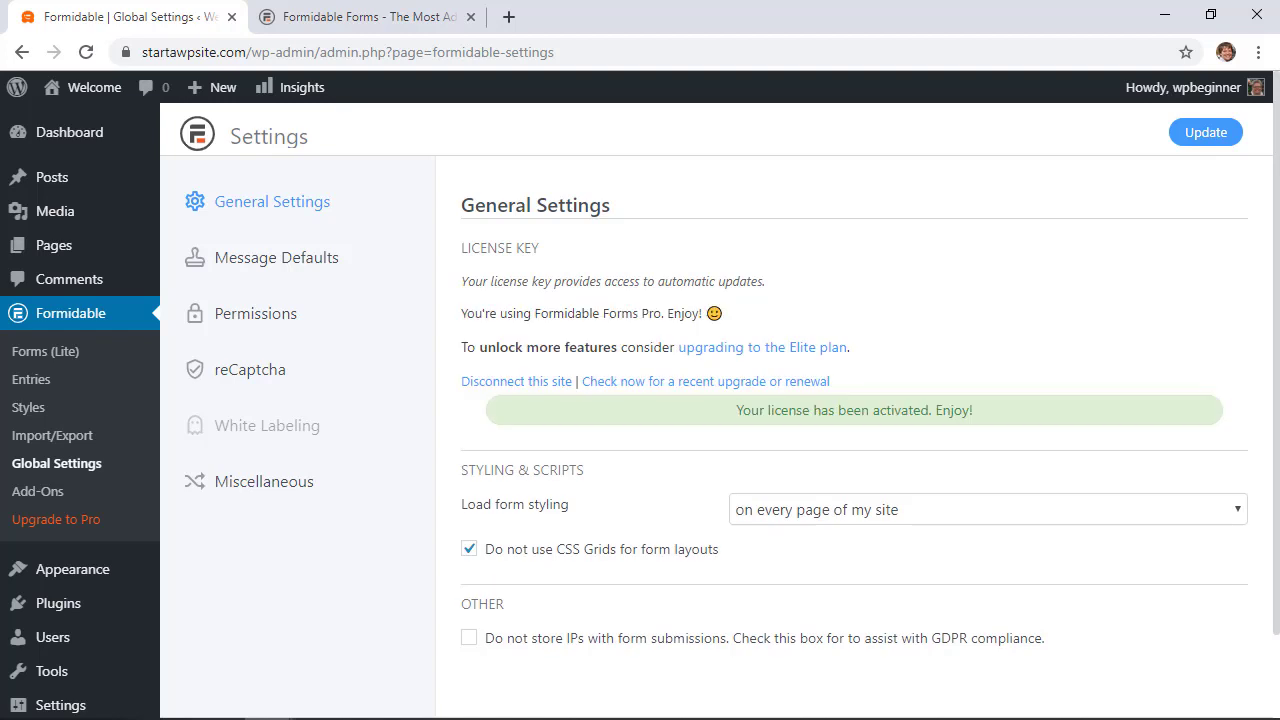
{"action": "left_click", "coordinate": [87, 54]}
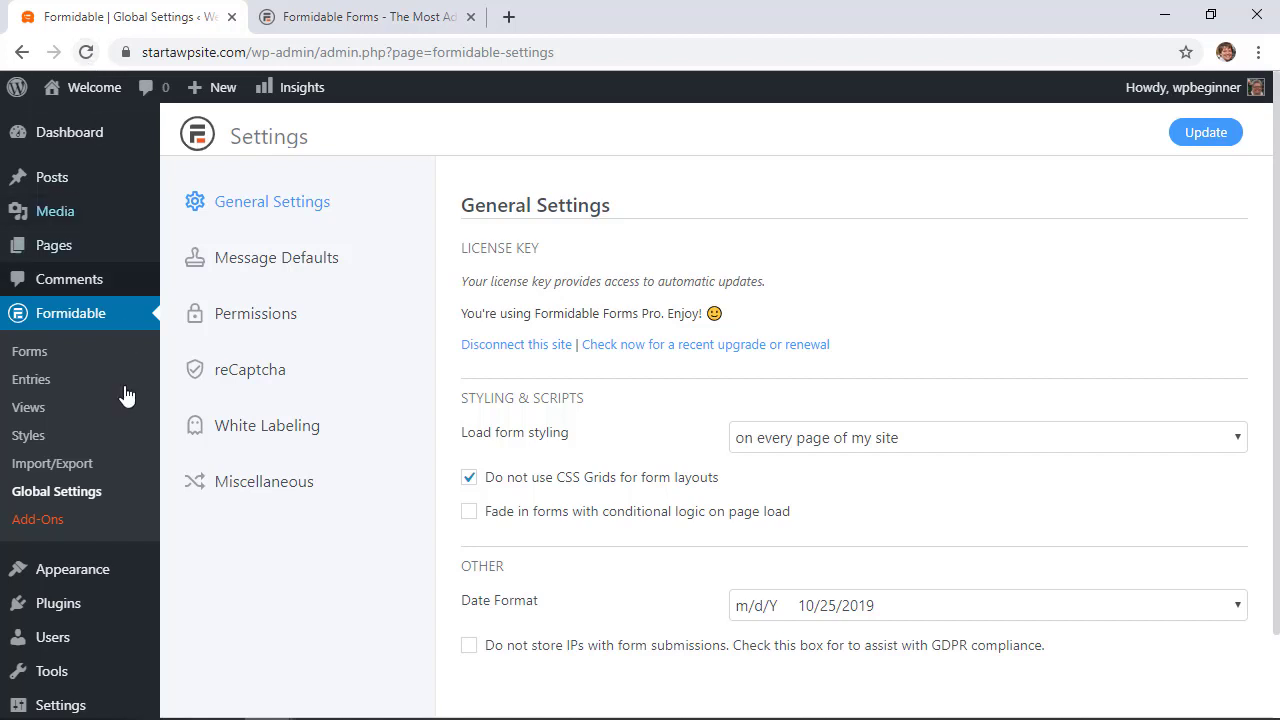
Start adding a new Formidable form and preview the Car Payment Calculator template
{"action": "left_click", "coordinate": [27, 353]}
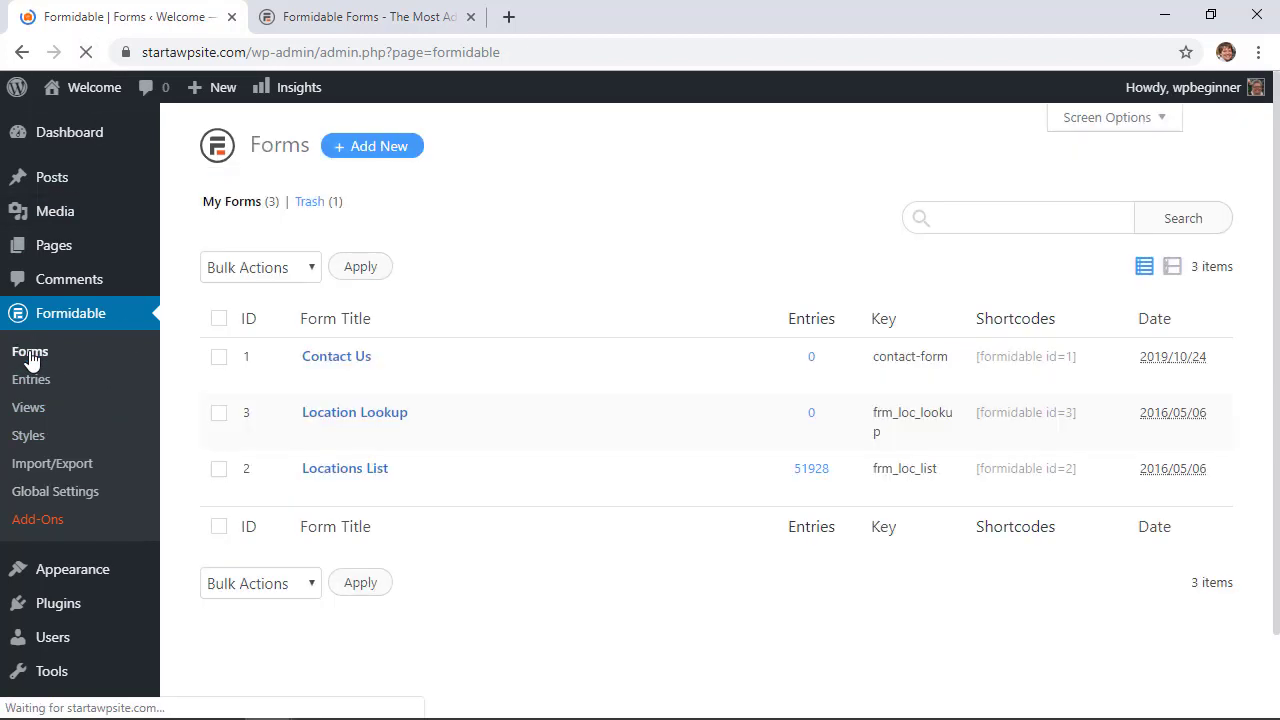
{"action": "left_click", "coordinate": [380, 156]}
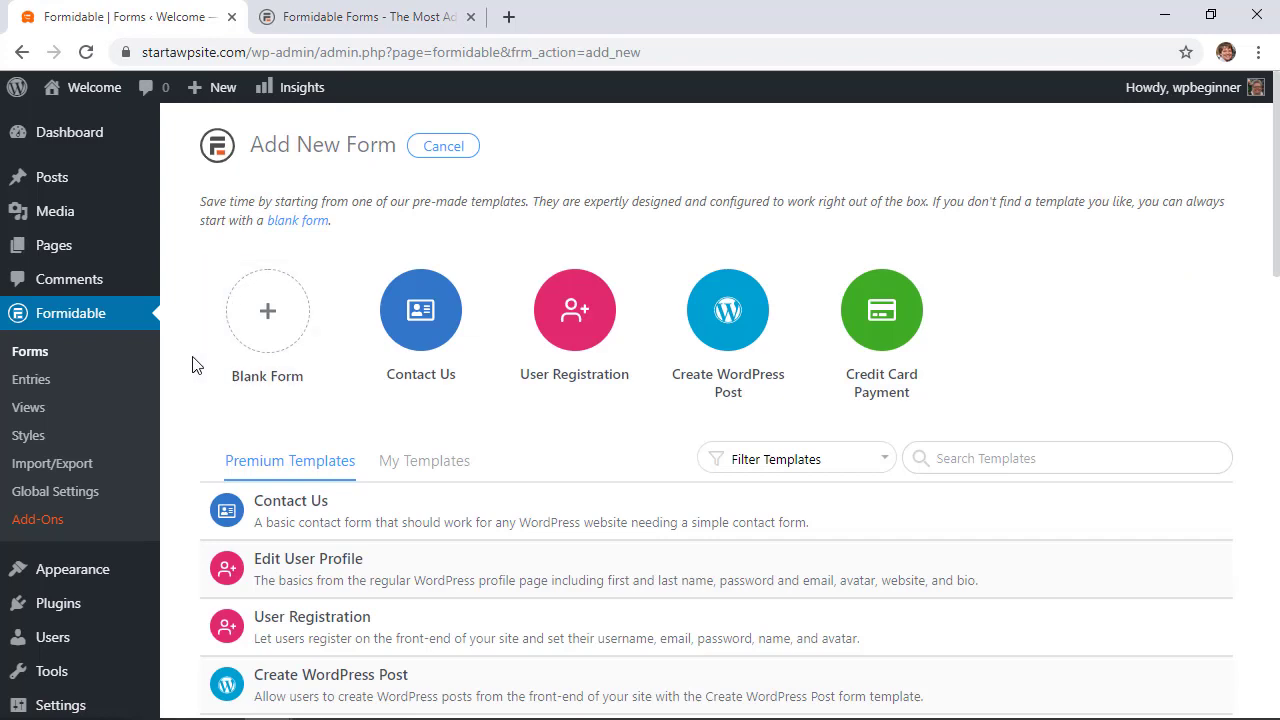
{"action": "scroll", "coordinate": [193, 364], "scroll_direction": "down", "scroll_amount": 5}
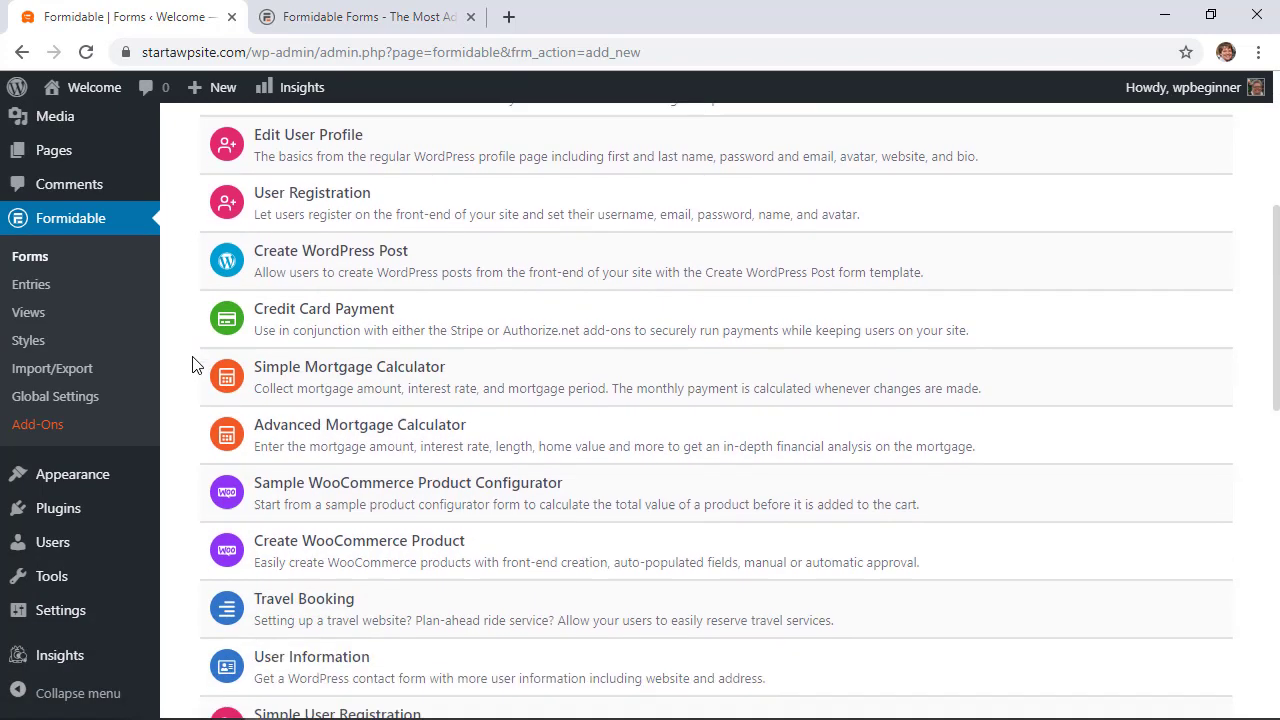
{"action": "scroll", "coordinate": [193, 364], "scroll_direction": "down", "scroll_amount": 5}
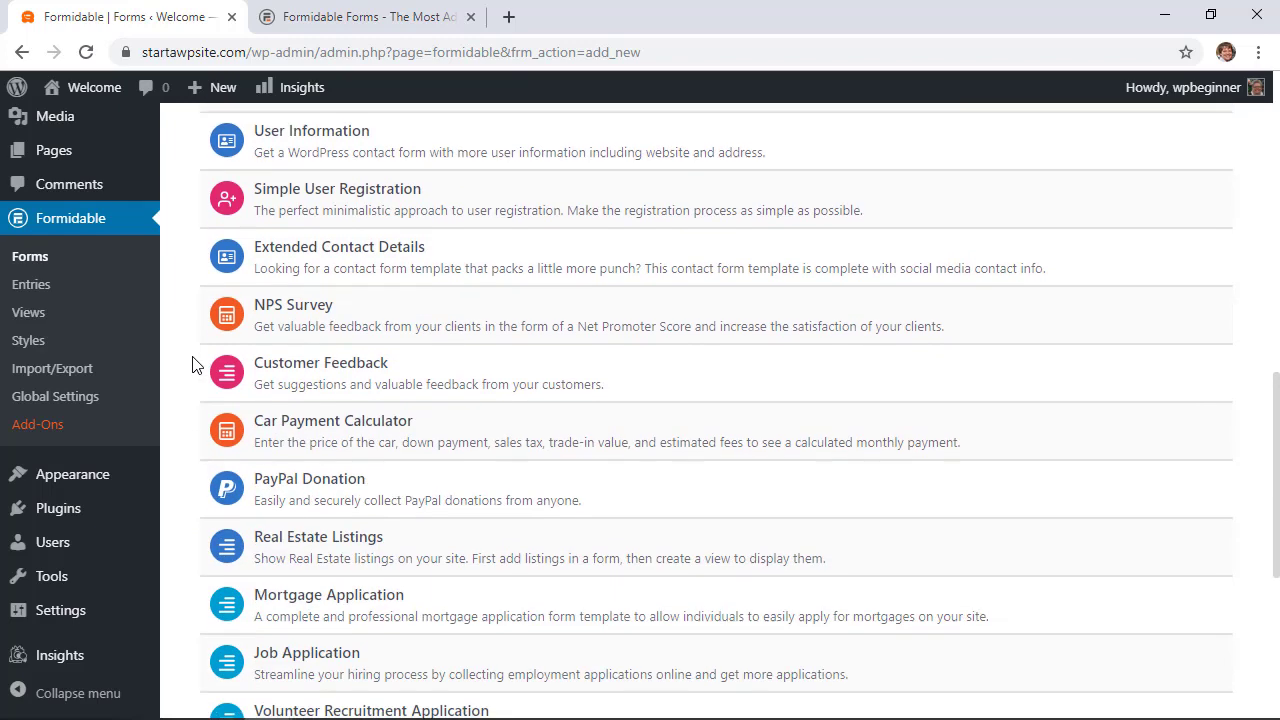
{"action": "mouse_move", "coordinate": [314, 420]}
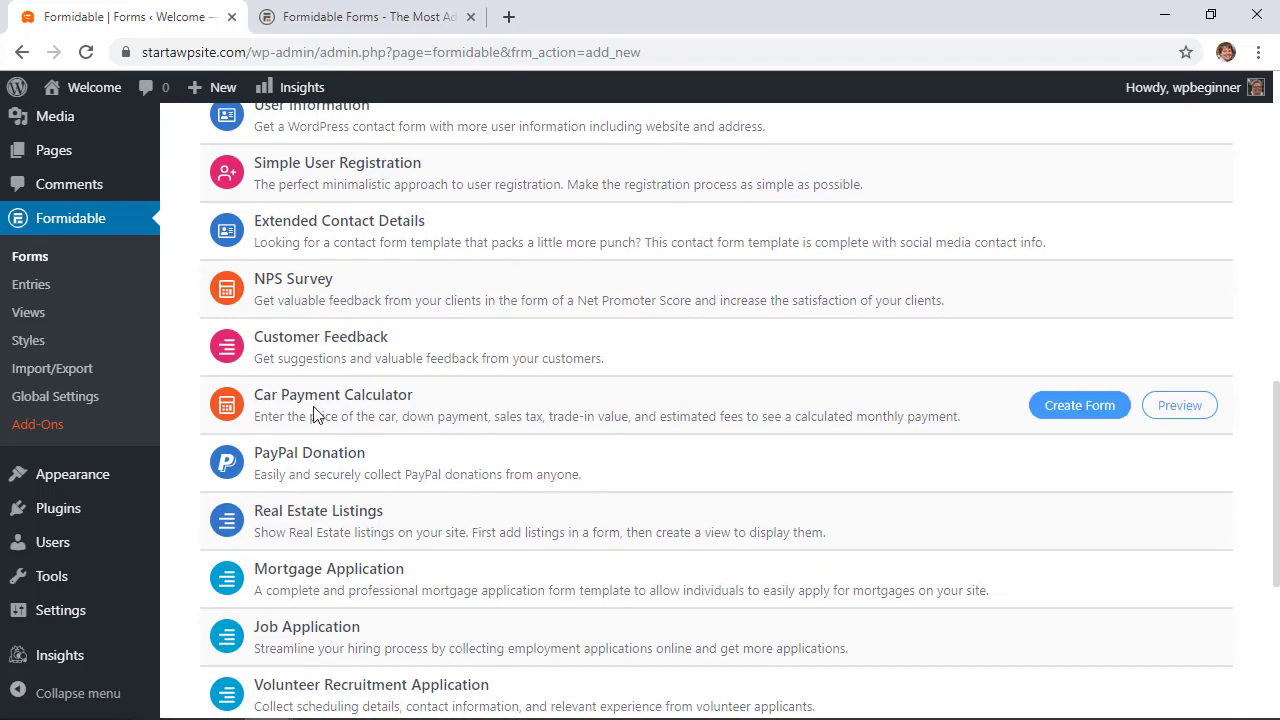
{"action": "left_click", "coordinate": [1183, 408]}
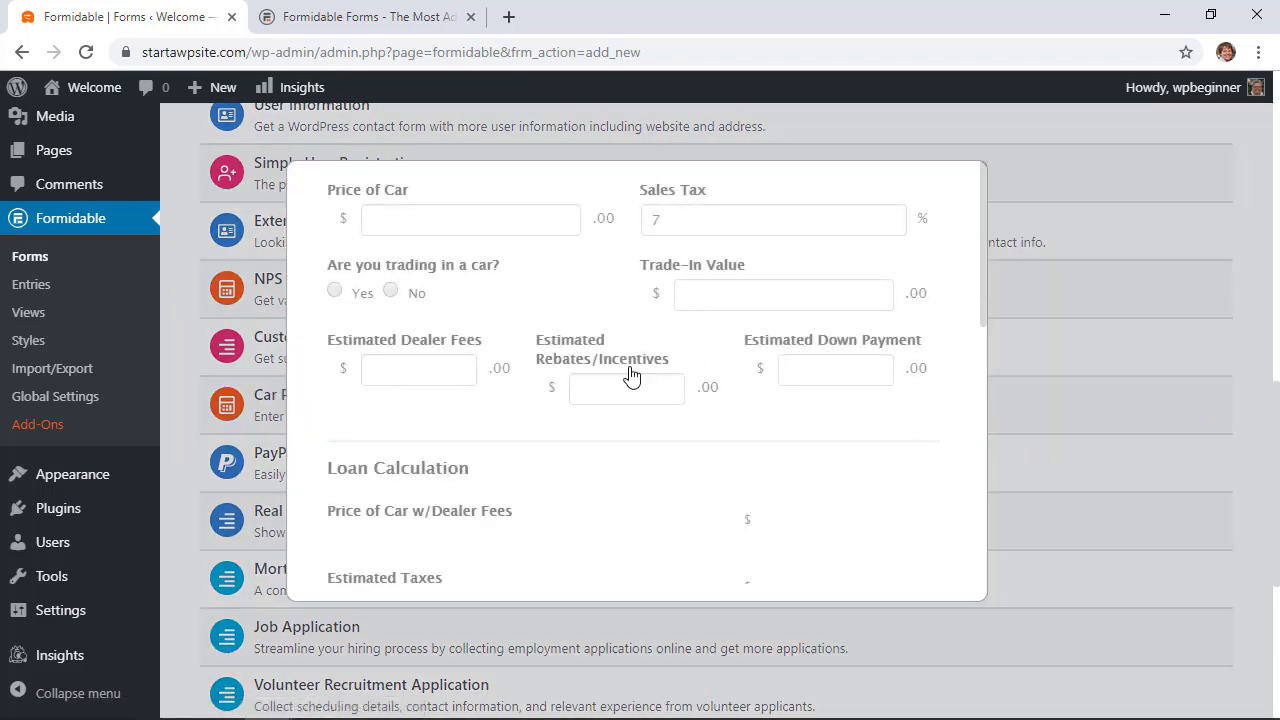
{"action": "scroll", "coordinate": [1051, 480], "scroll_direction": "up", "scroll_amount": 2}
{"action": "left_click", "coordinate": [1050, 478]}
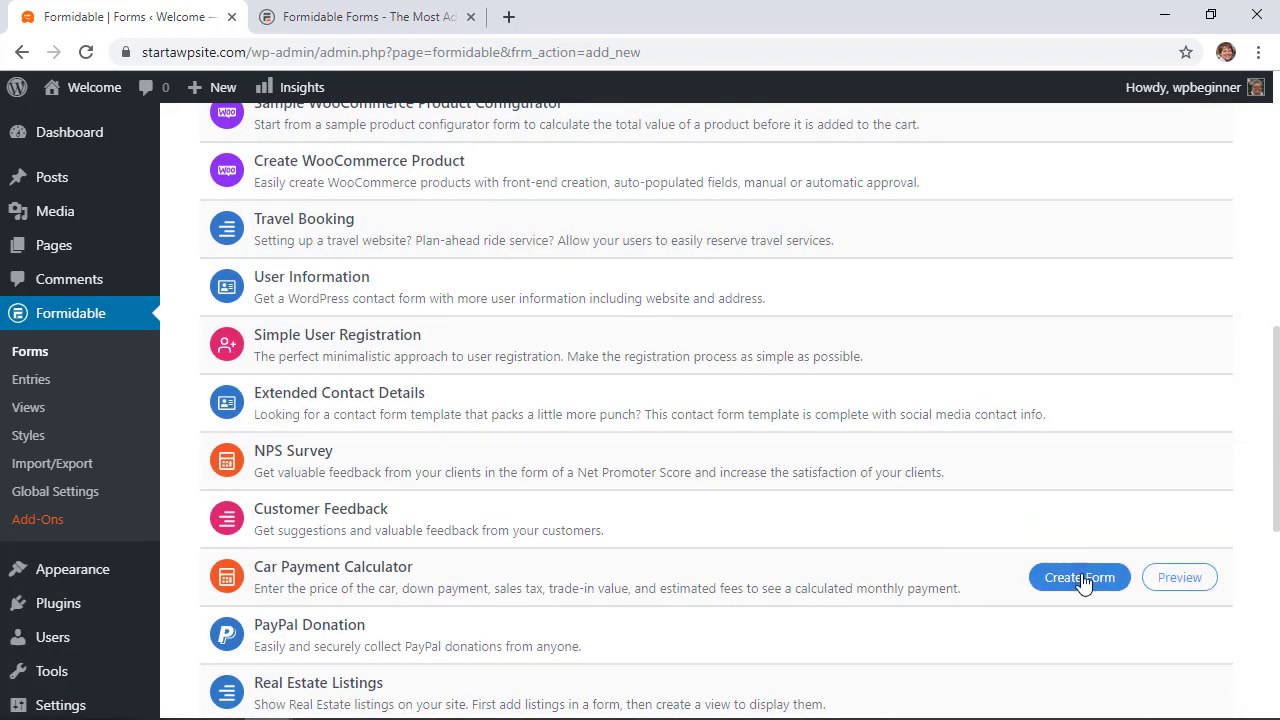
Create a form from the Car Payment Calculator template, keeping its name and adding the description "Auto payment calculator"
{"action": "left_click", "coordinate": [1080, 578]}
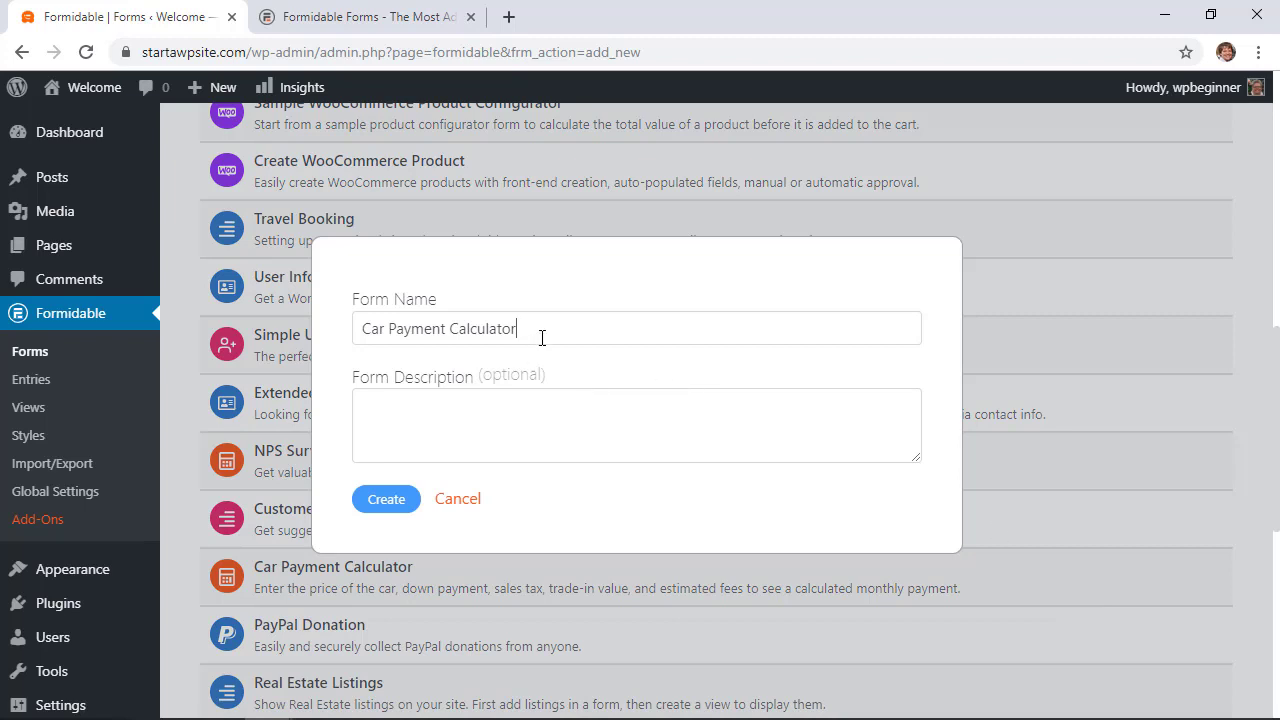
{"action": "left_click_drag", "start_coordinate": [543, 336], "coordinate": [354, 330]}
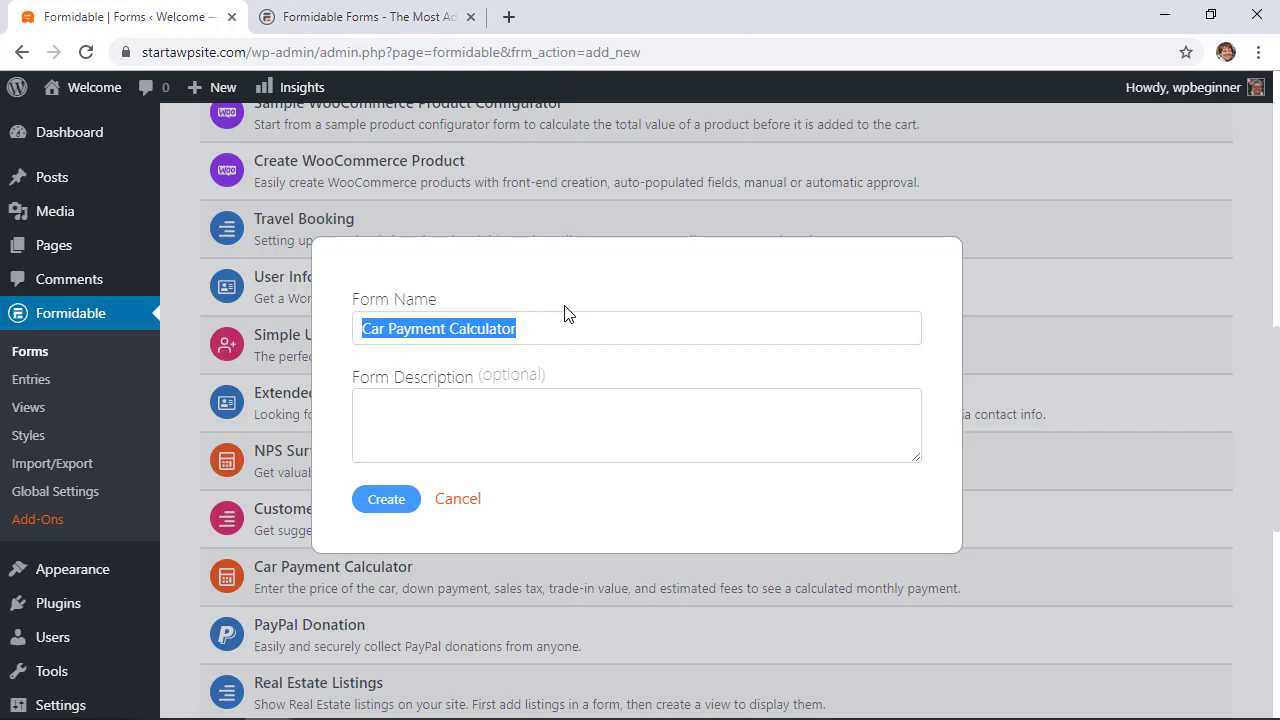
{"action": "left_click", "coordinate": [546, 411]}
{"action": "type", "text": "Auto calculator"}
{"action": "key", "text": "Left"}
{"action": "key", "text": "Left"}
{"action": "type", "text": "payment"}
{"action": "left_click", "coordinate": [383, 503]}
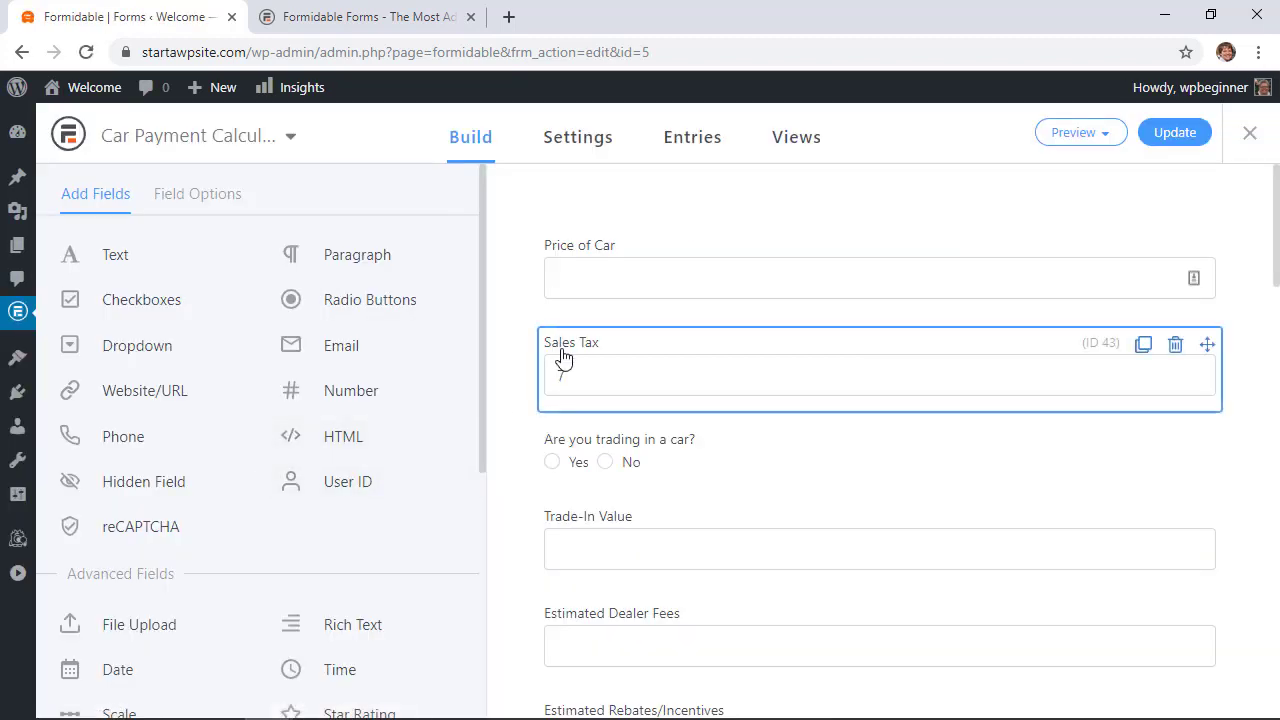
Examine the Sales Tax field's advanced options, including its default value
{"action": "left_click", "coordinate": [657, 376]}
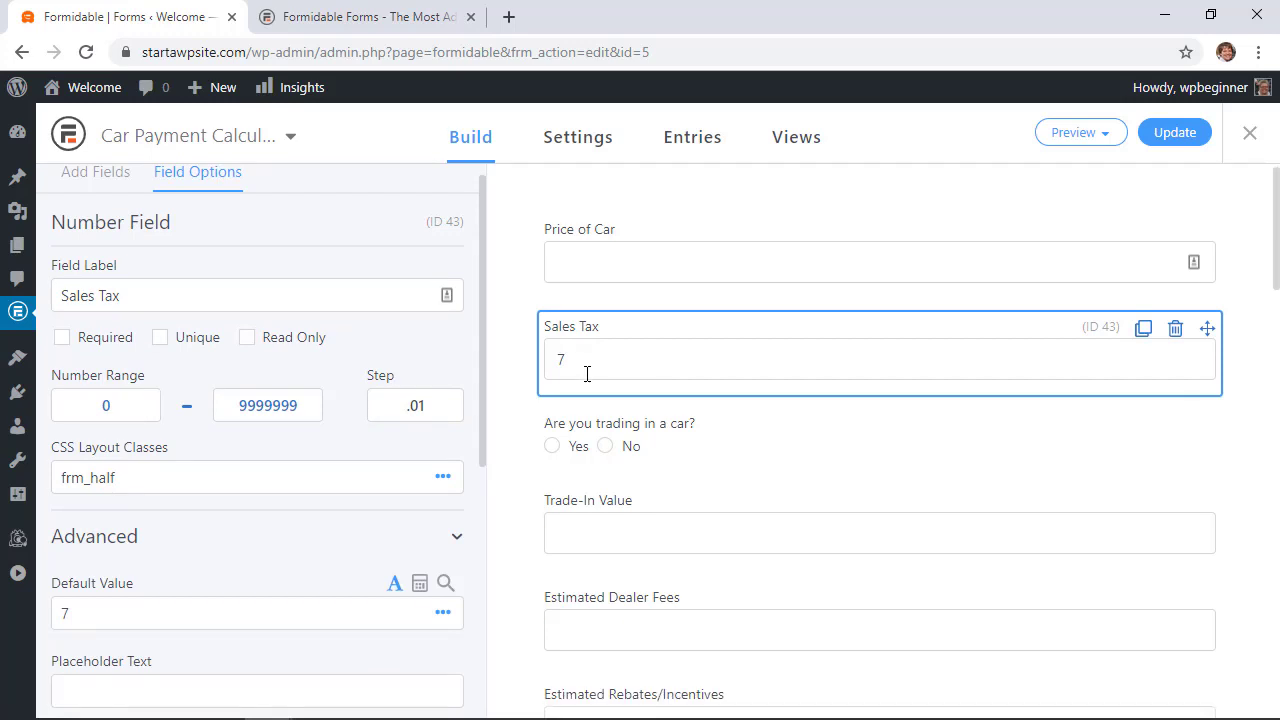
{"action": "left_click", "coordinate": [376, 540]}
{"action": "left_click", "coordinate": [363, 566]}
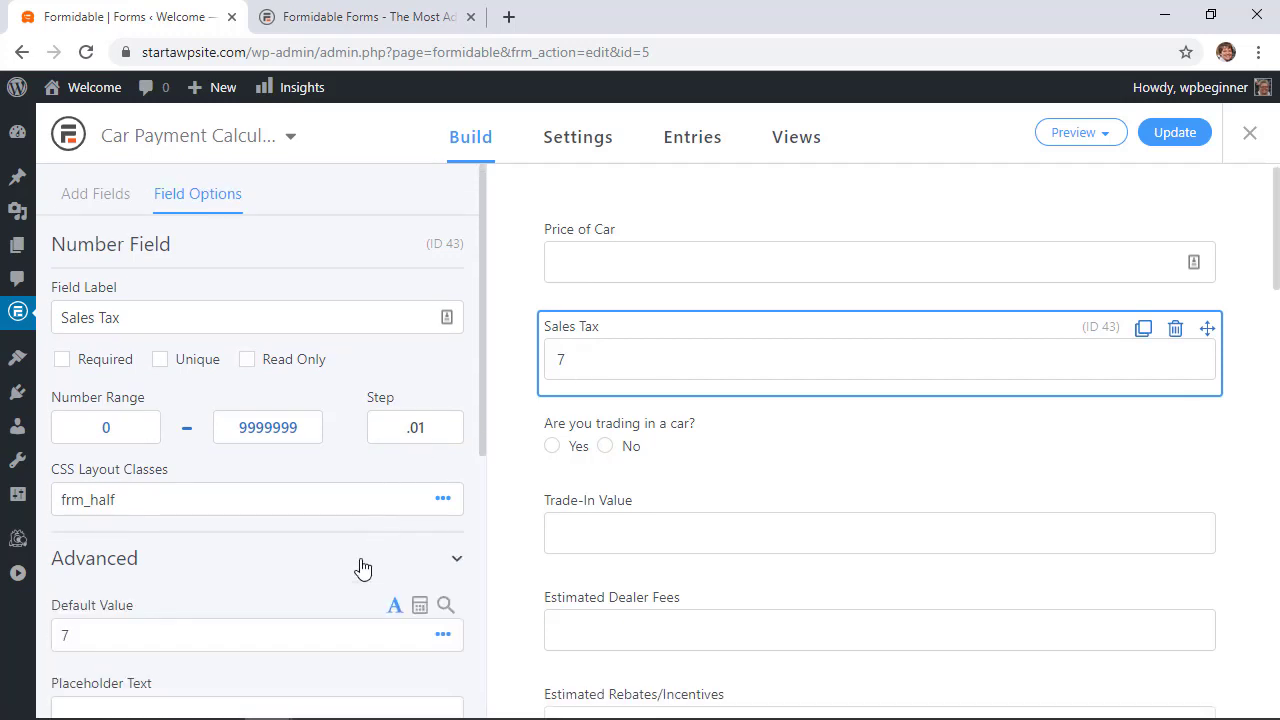
{"action": "scroll", "coordinate": [363, 566], "scroll_direction": "down", "scroll_amount": 2}
{"action": "scroll", "coordinate": [363, 568], "scroll_direction": "down", "scroll_amount": 1}
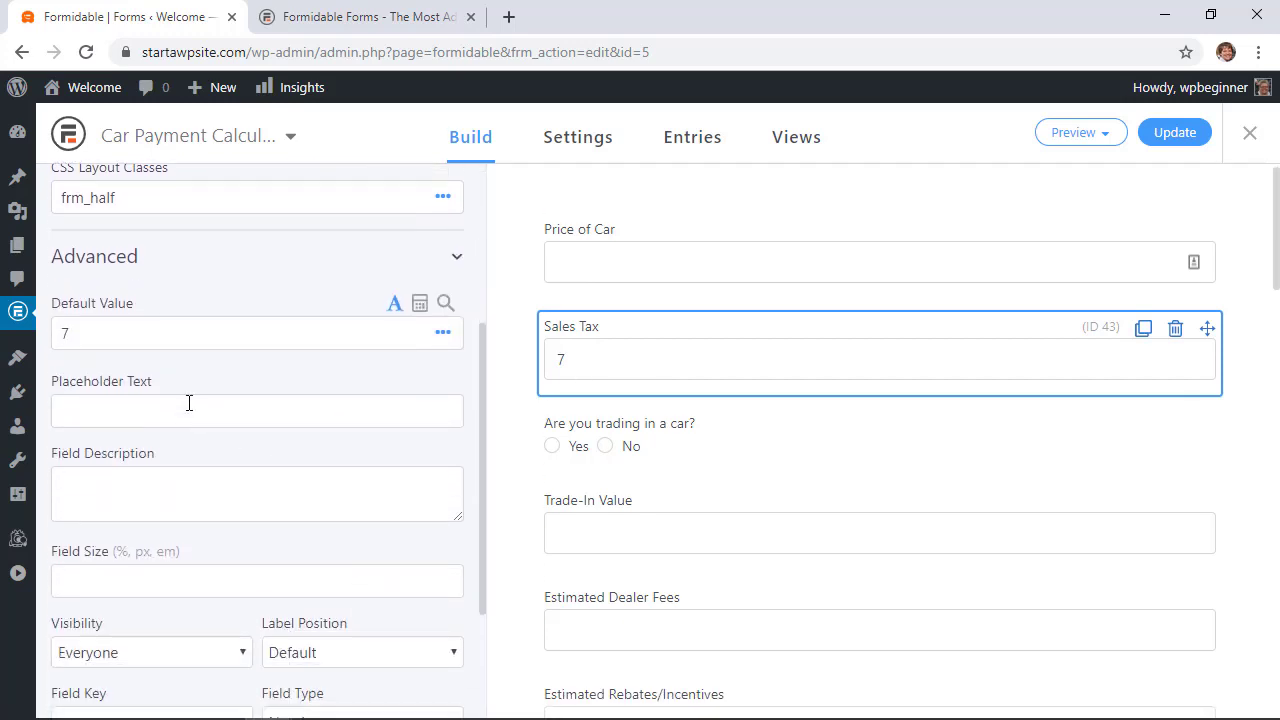
{"action": "double_click", "coordinate": [116, 332]}
{"action": "left_click", "coordinate": [450, 257]}
Examine the default value calculation in the advanced options of the Price of Car w/Dealer Fees field
{"action": "scroll", "coordinate": [516, 406], "scroll_direction": "down", "scroll_amount": 4}
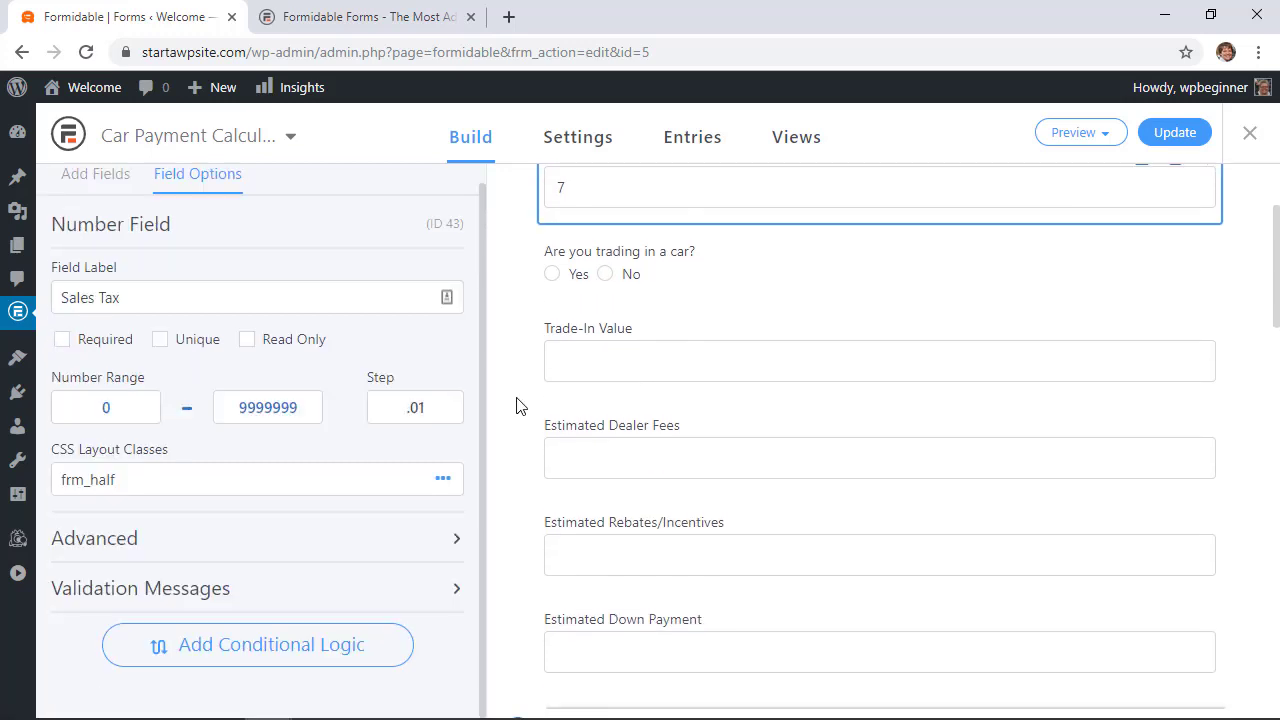
{"action": "scroll", "coordinate": [516, 406], "scroll_direction": "down", "scroll_amount": 3}
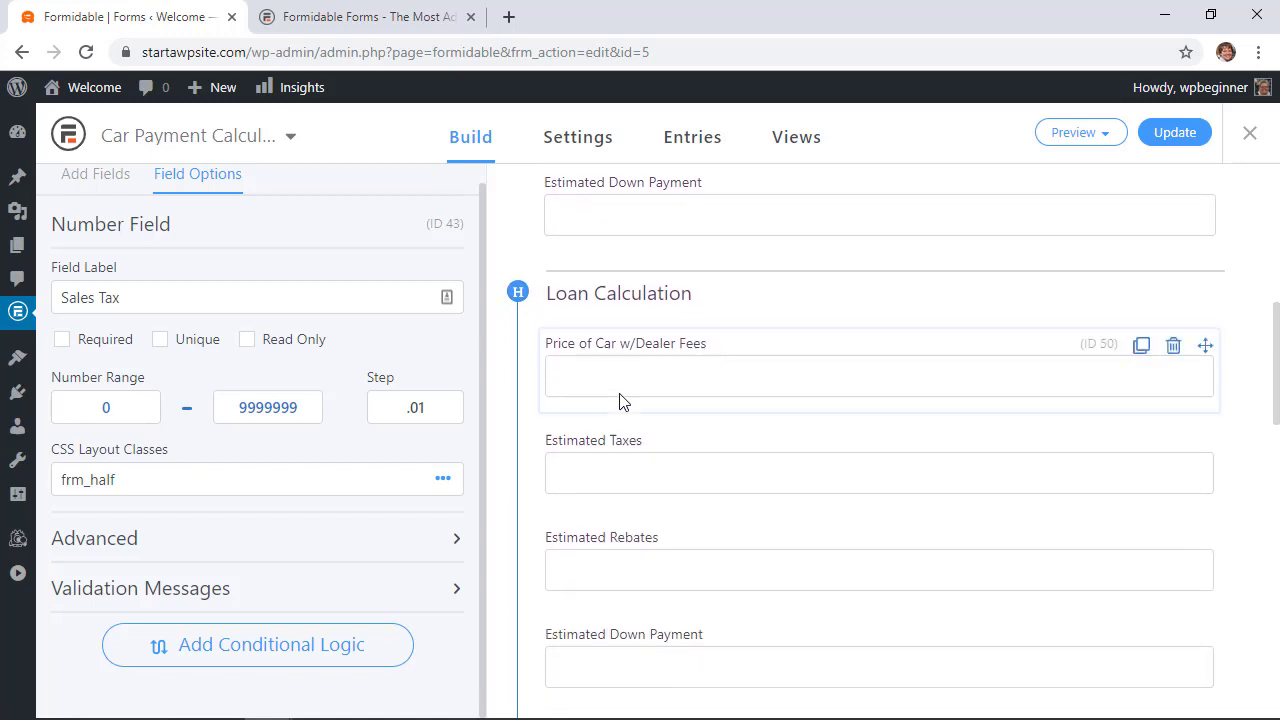
{"action": "left_click", "coordinate": [630, 378]}
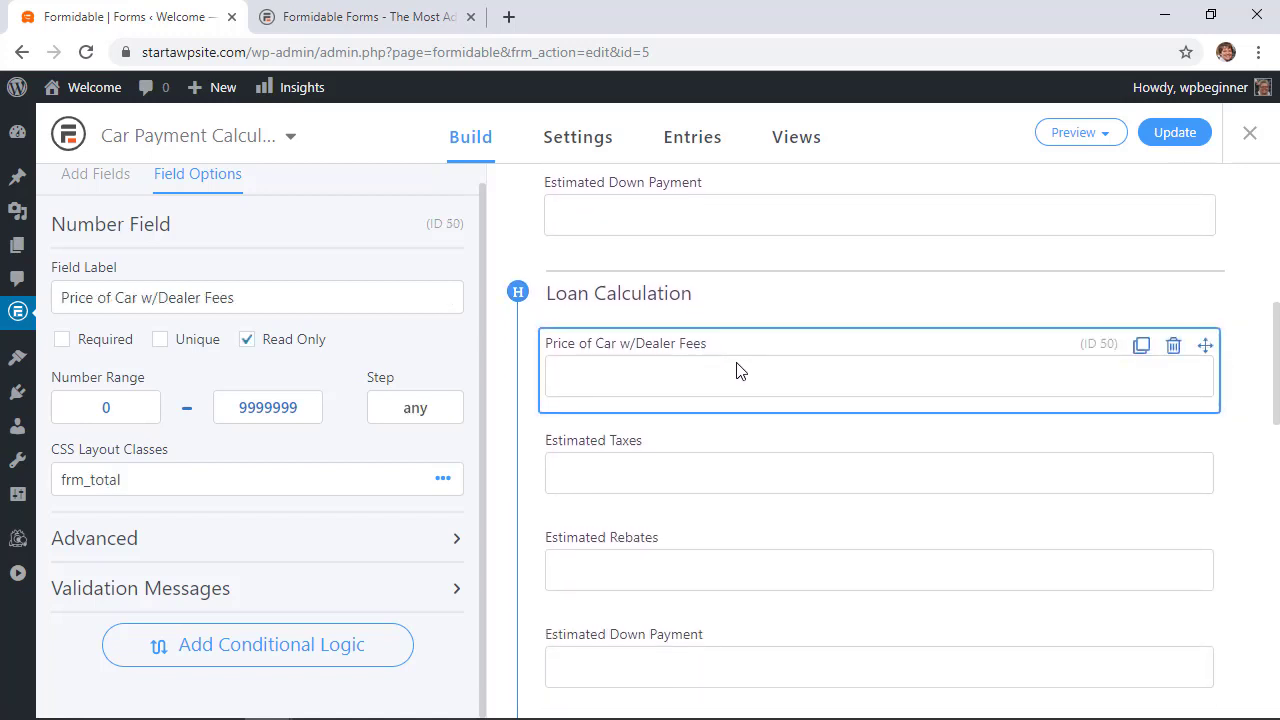
{"action": "left_click", "coordinate": [424, 549]}
{"action": "scroll", "coordinate": [424, 549], "scroll_direction": "down", "scroll_amount": 2}
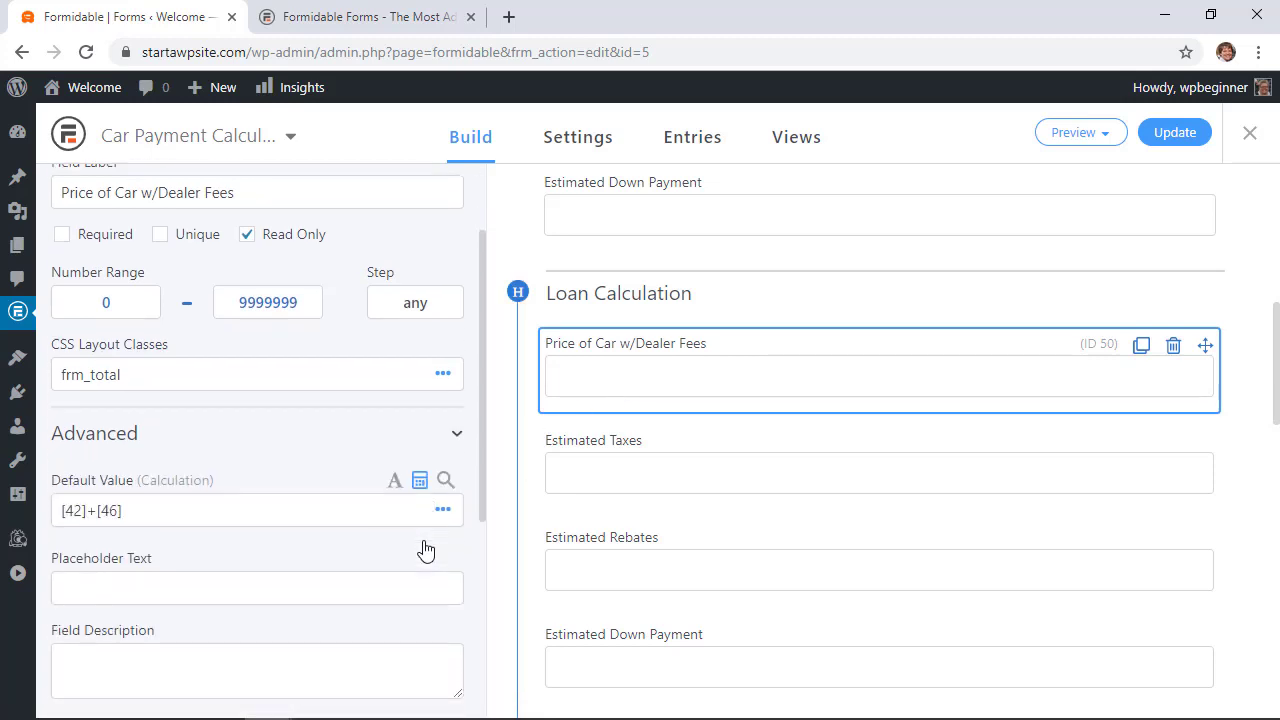
{"action": "left_click", "coordinate": [73, 505]}
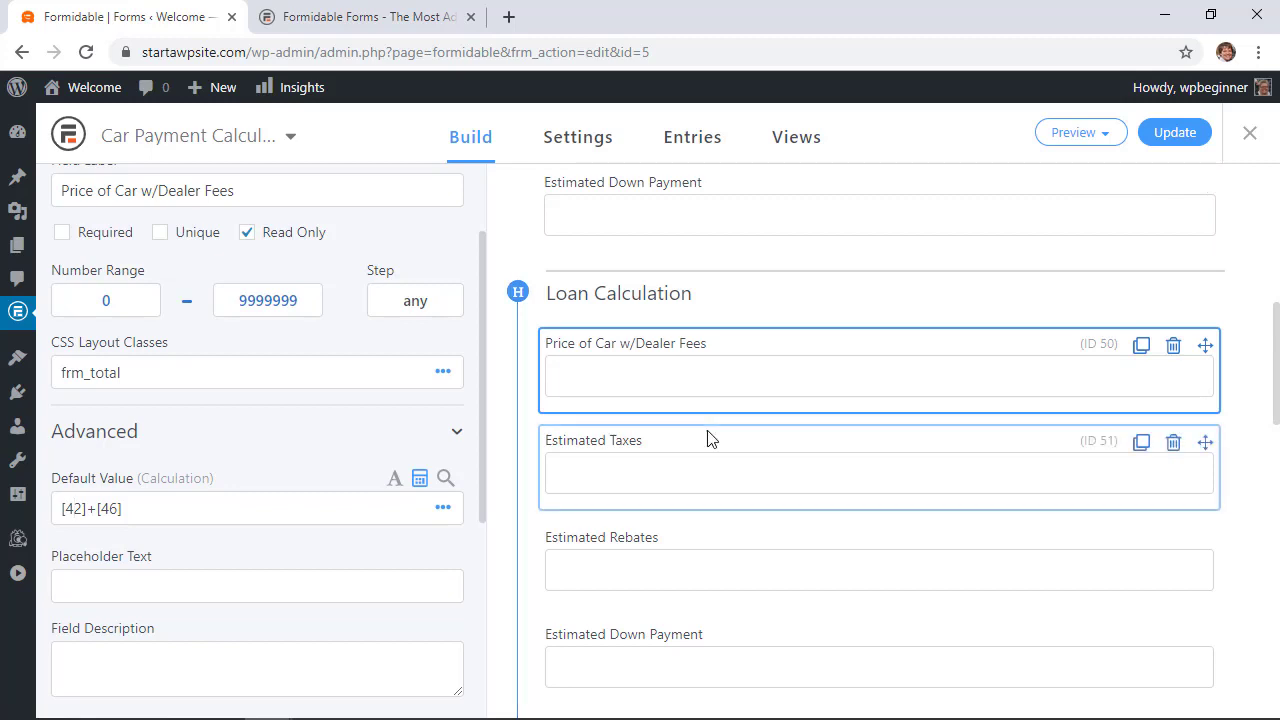
Open the general settings of the Car Payment Calculator form
{"action": "scroll", "coordinate": [701, 328], "scroll_direction": "up", "scroll_amount": 1}
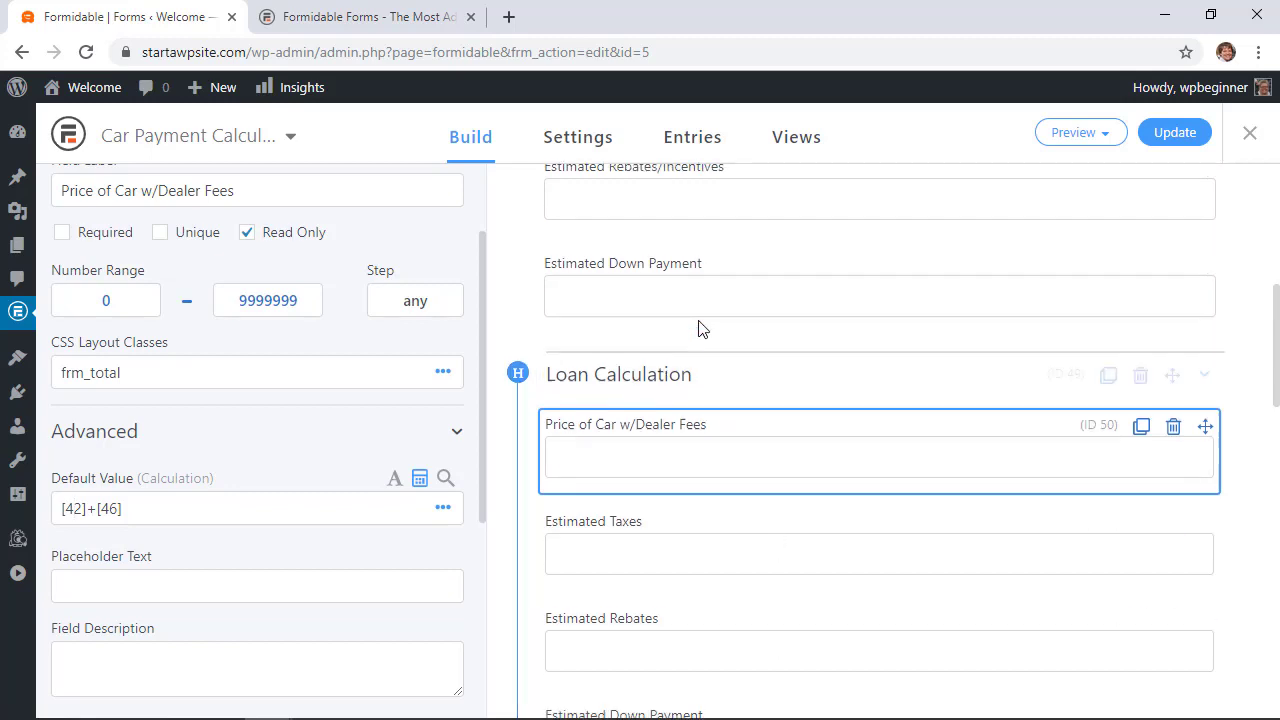
{"action": "scroll", "coordinate": [701, 328], "scroll_direction": "up", "scroll_amount": 1}
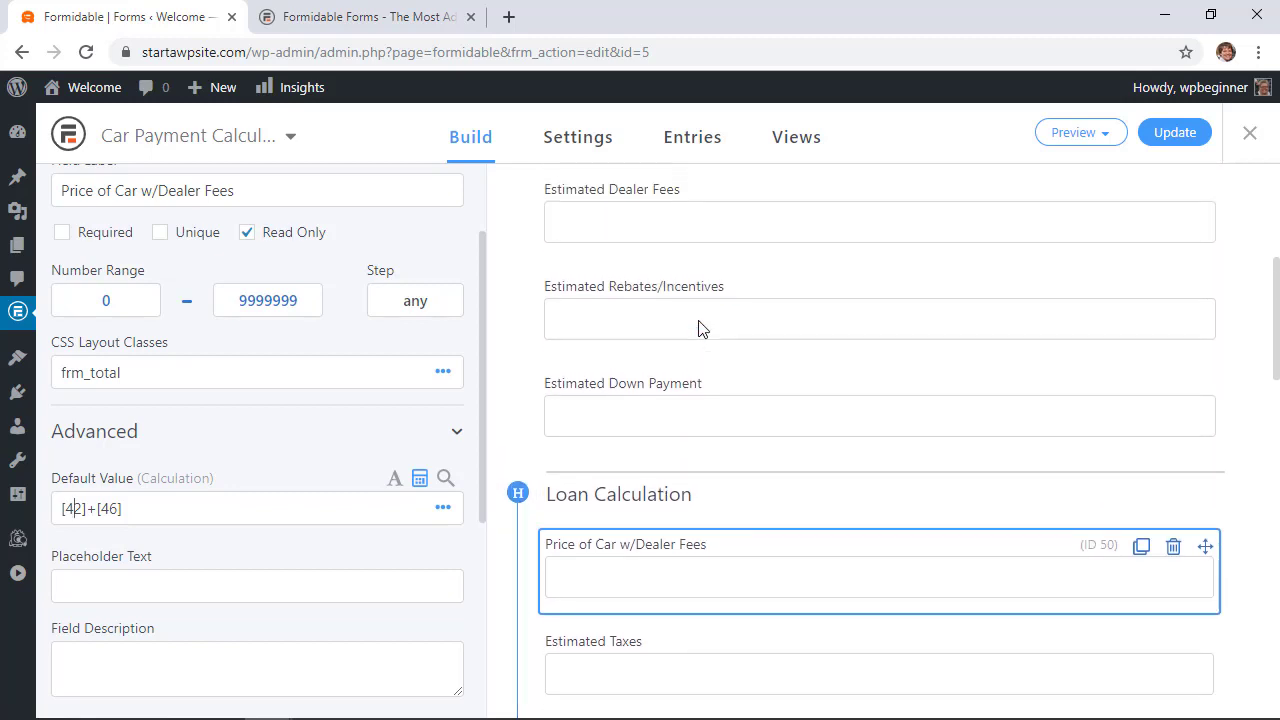
{"action": "left_click", "coordinate": [577, 142]}
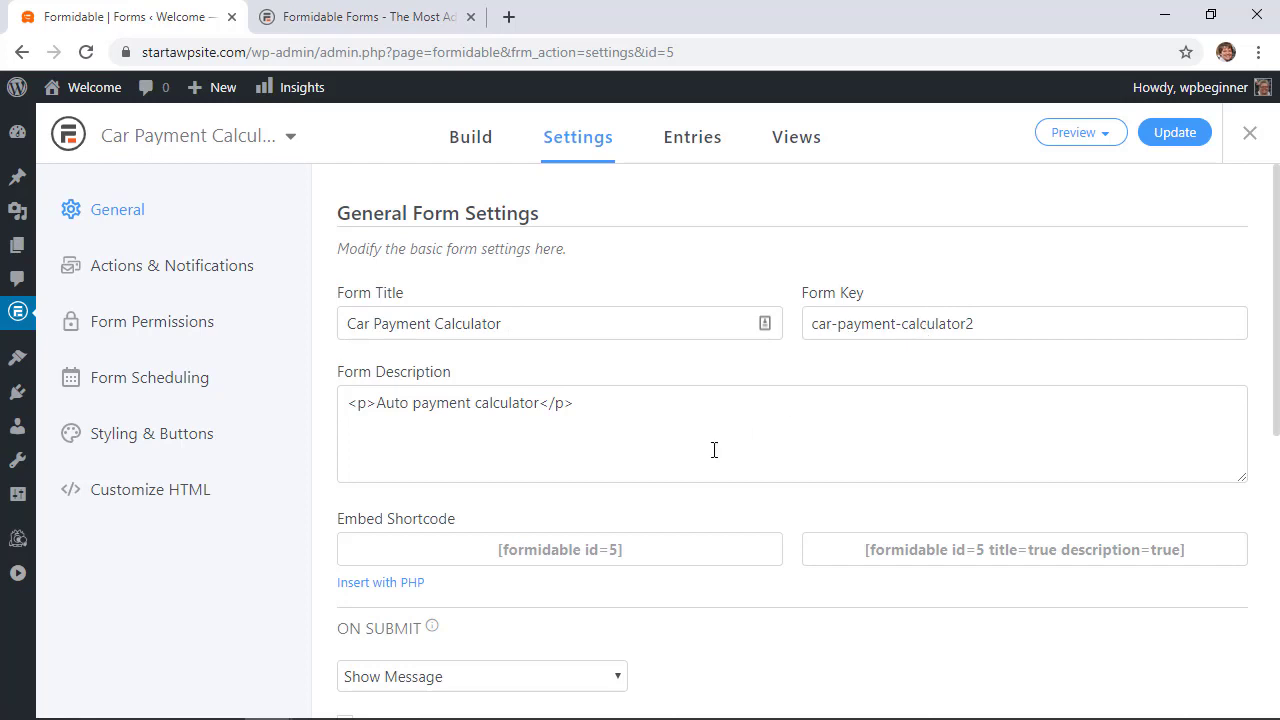
Examine the form's general settings, including the embed shortcodes, On Submit action and AJAX options
{"action": "scroll", "coordinate": [710, 450], "scroll_direction": "down", "scroll_amount": 1}
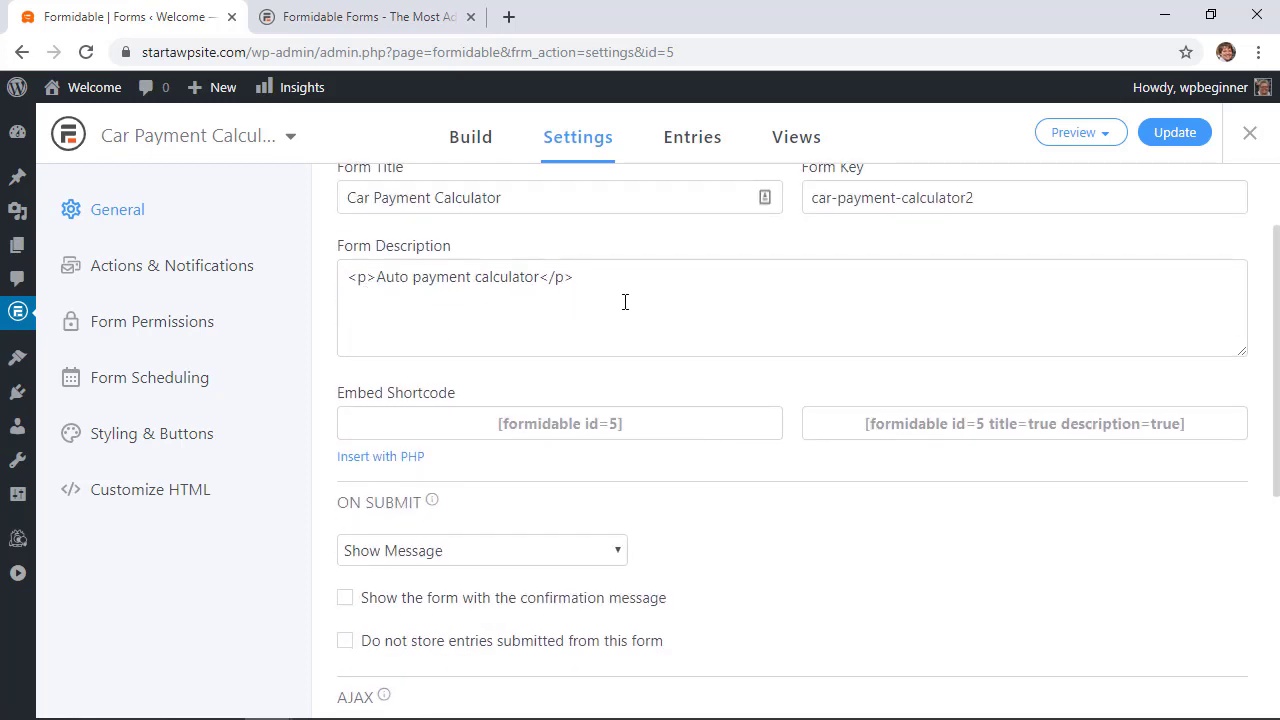
{"action": "scroll", "coordinate": [690, 297], "scroll_direction": "down", "scroll_amount": 1}
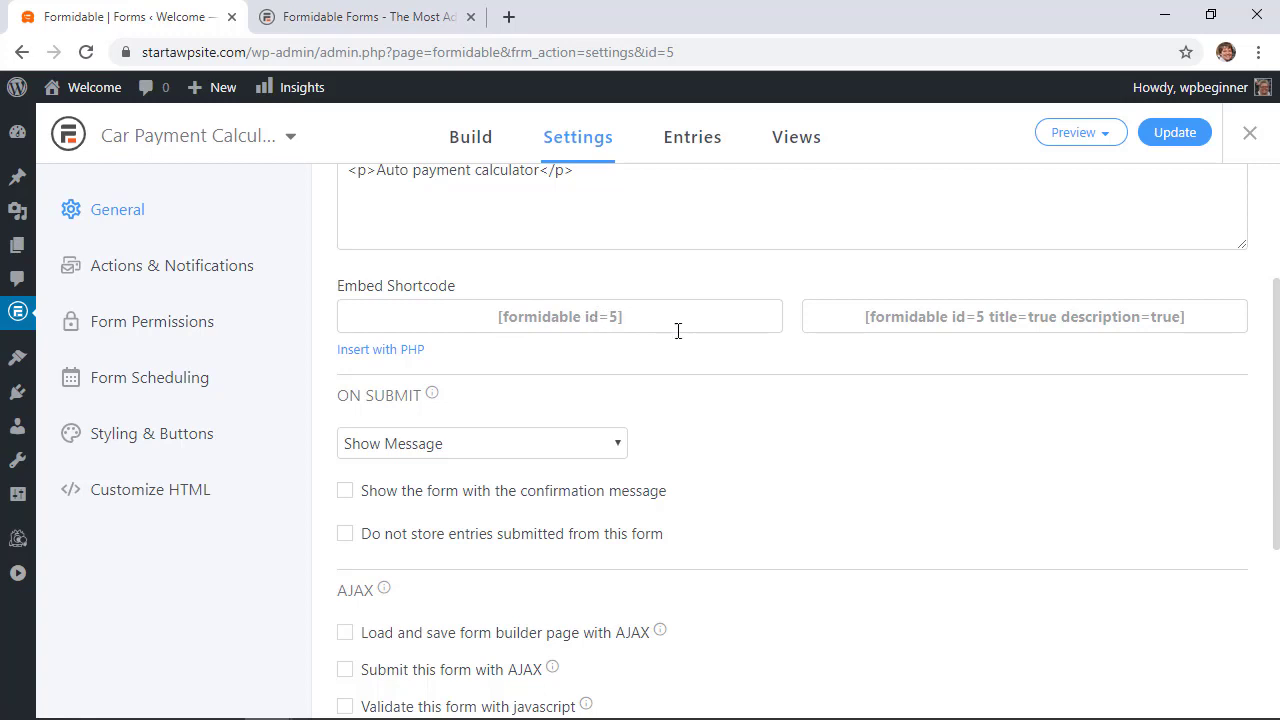
{"action": "scroll", "coordinate": [508, 325], "scroll_direction": "up", "scroll_amount": 2}
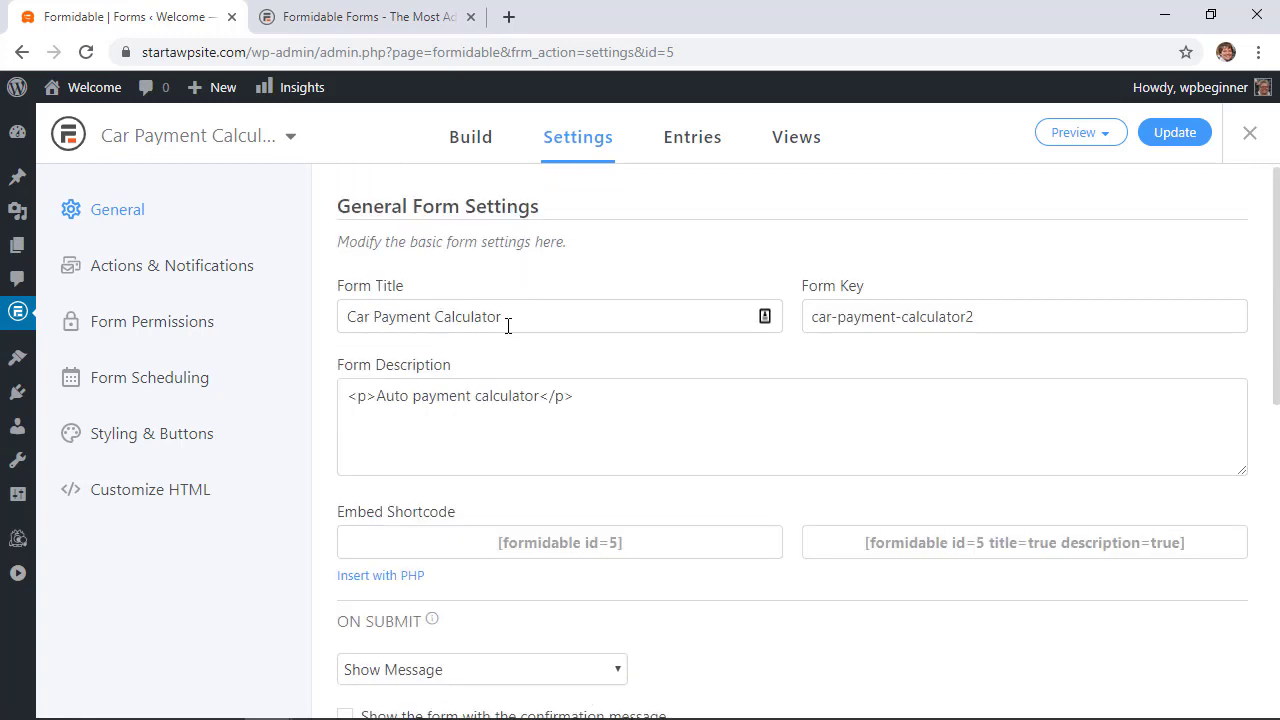
Examine the Email Notification action's trigger, recipient, sender and message settings under the form's actions and notifications
{"action": "left_click", "coordinate": [134, 280]}
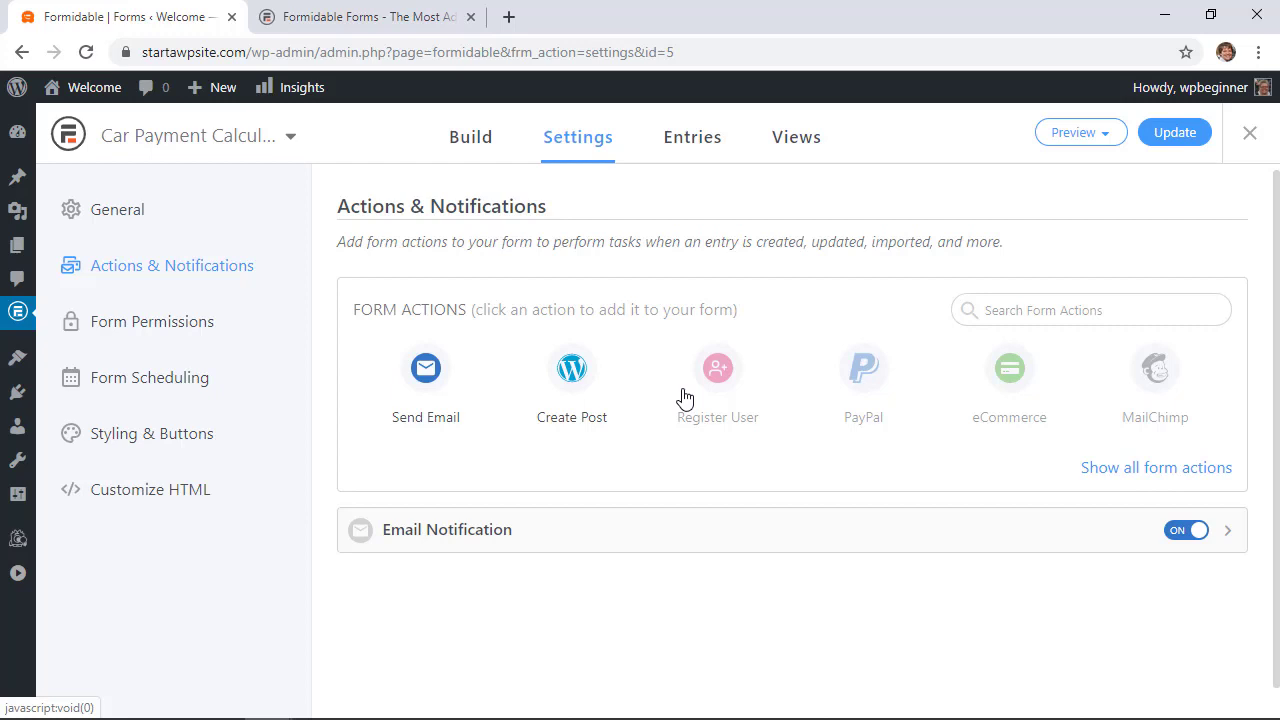
{"action": "scroll", "coordinate": [684, 398], "scroll_direction": "down", "scroll_amount": 1}
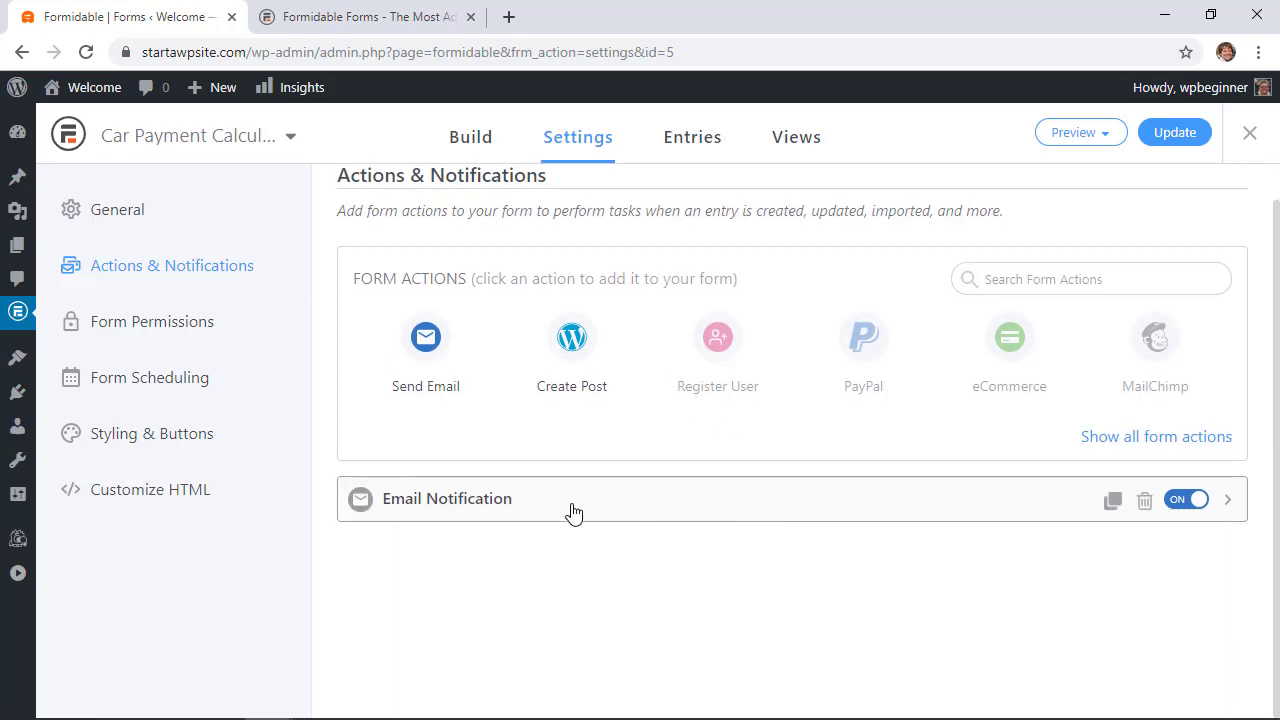
{"action": "left_click", "coordinate": [520, 503]}
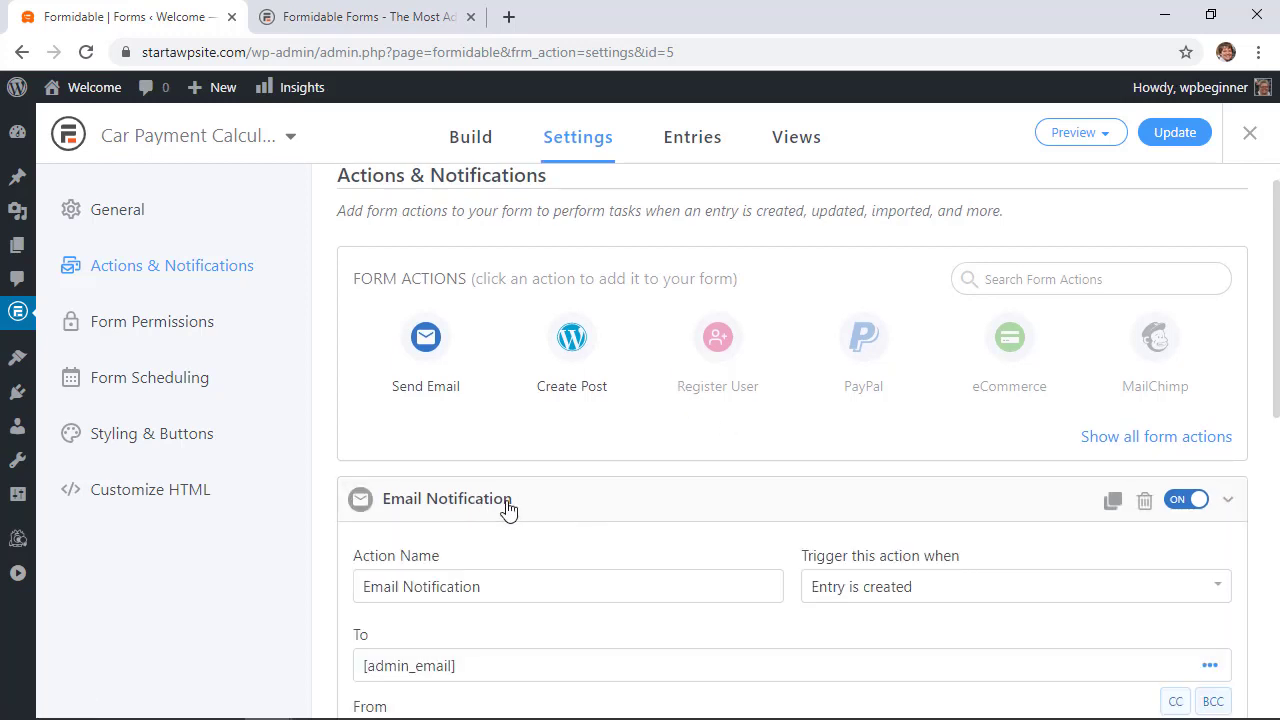
{"action": "scroll", "coordinate": [508, 510], "scroll_direction": "down", "scroll_amount": 1}
{"action": "scroll", "coordinate": [508, 510], "scroll_direction": "down", "scroll_amount": 2}
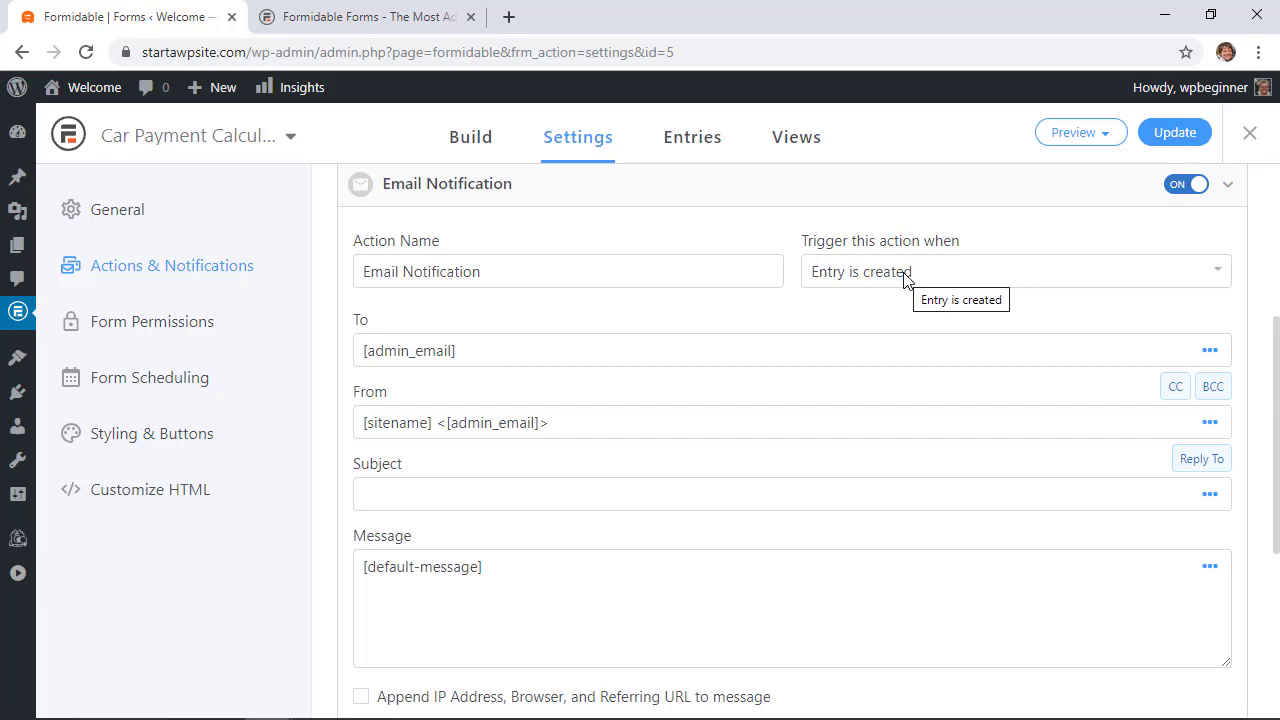
{"action": "left_click", "coordinate": [515, 351]}
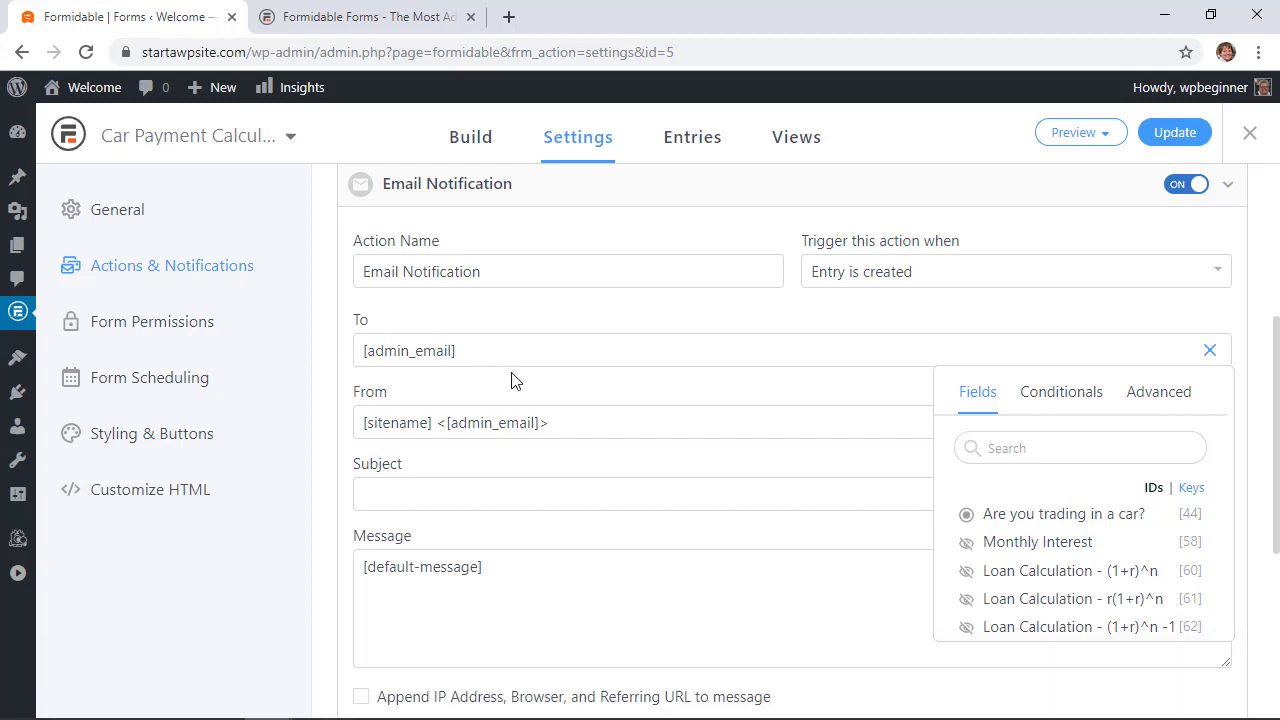
{"action": "left_click", "coordinate": [599, 430]}
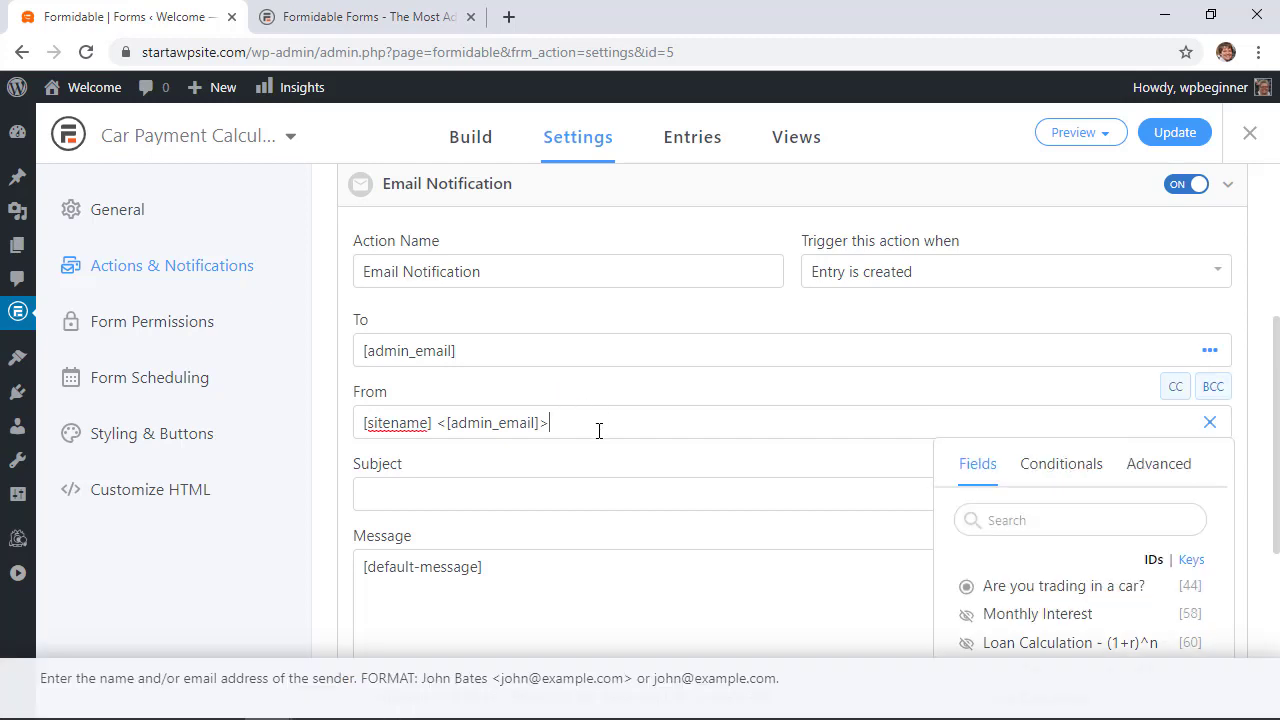
{"action": "scroll", "coordinate": [599, 430], "scroll_direction": "down", "scroll_amount": 2}
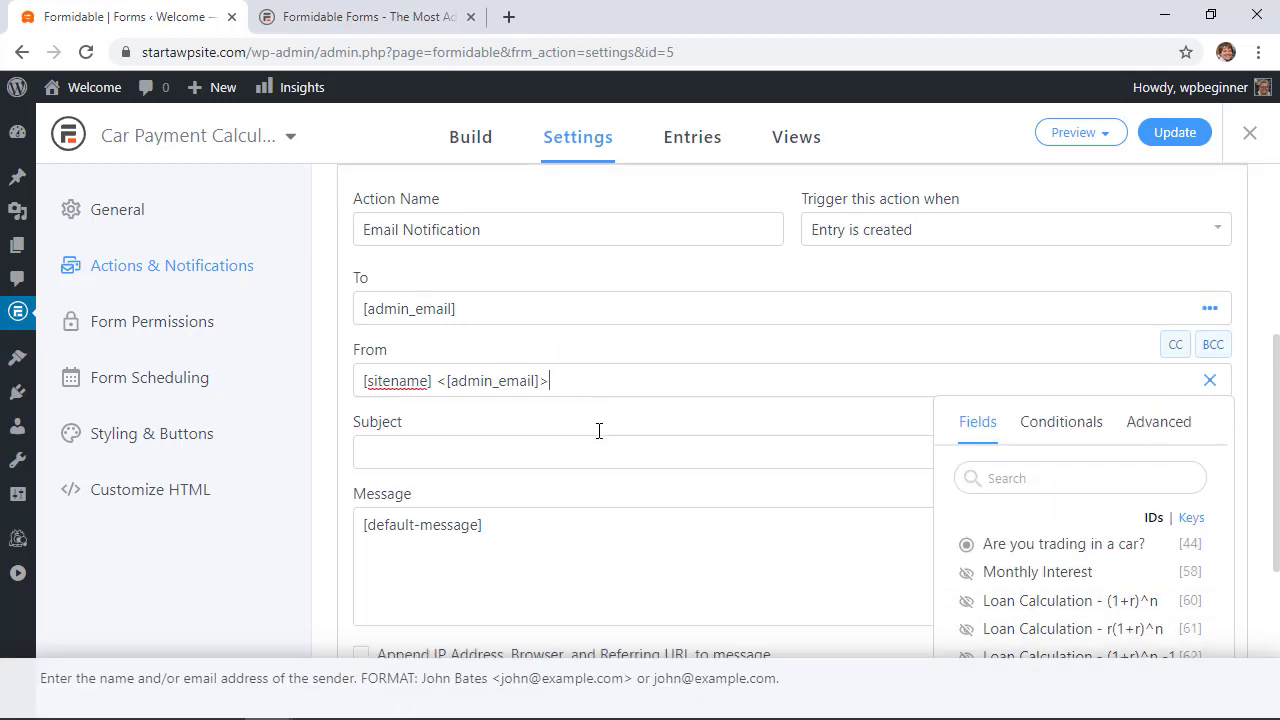
Turn off the Email Notification action, save the form settings and close the form editor
{"action": "left_click", "coordinate": [711, 328]}
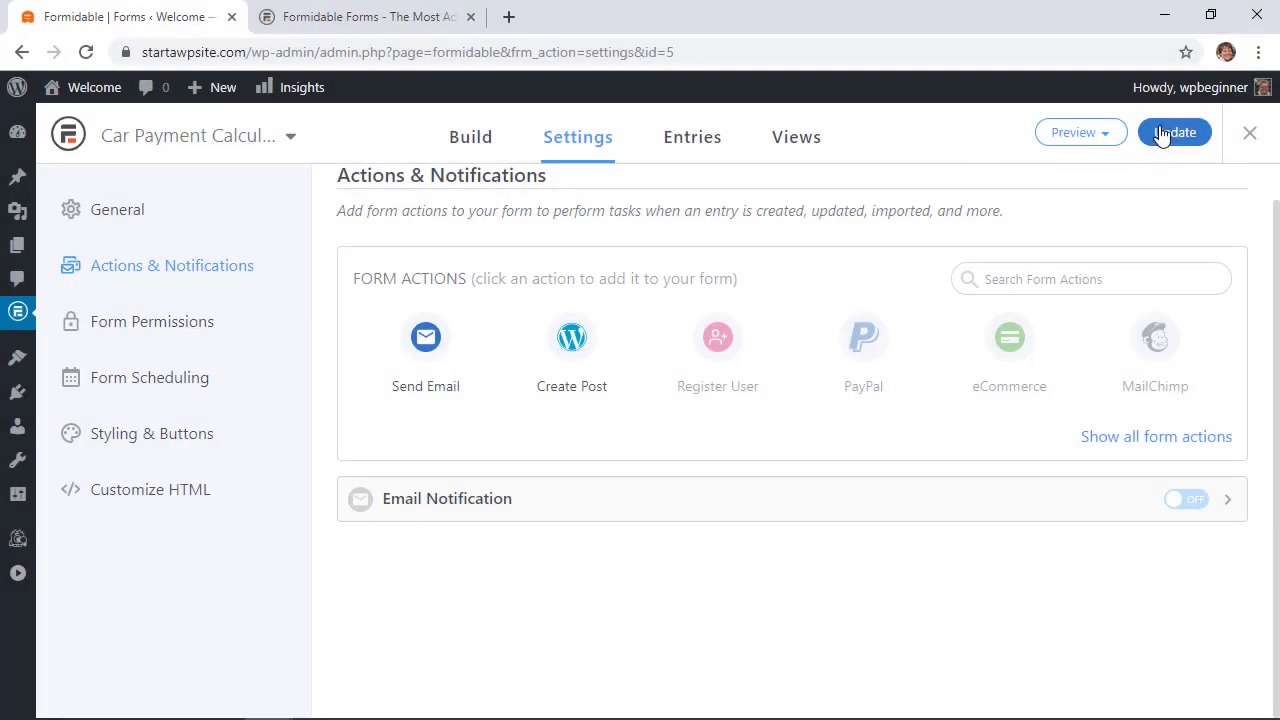
{"action": "left_click", "coordinate": [1161, 135]}
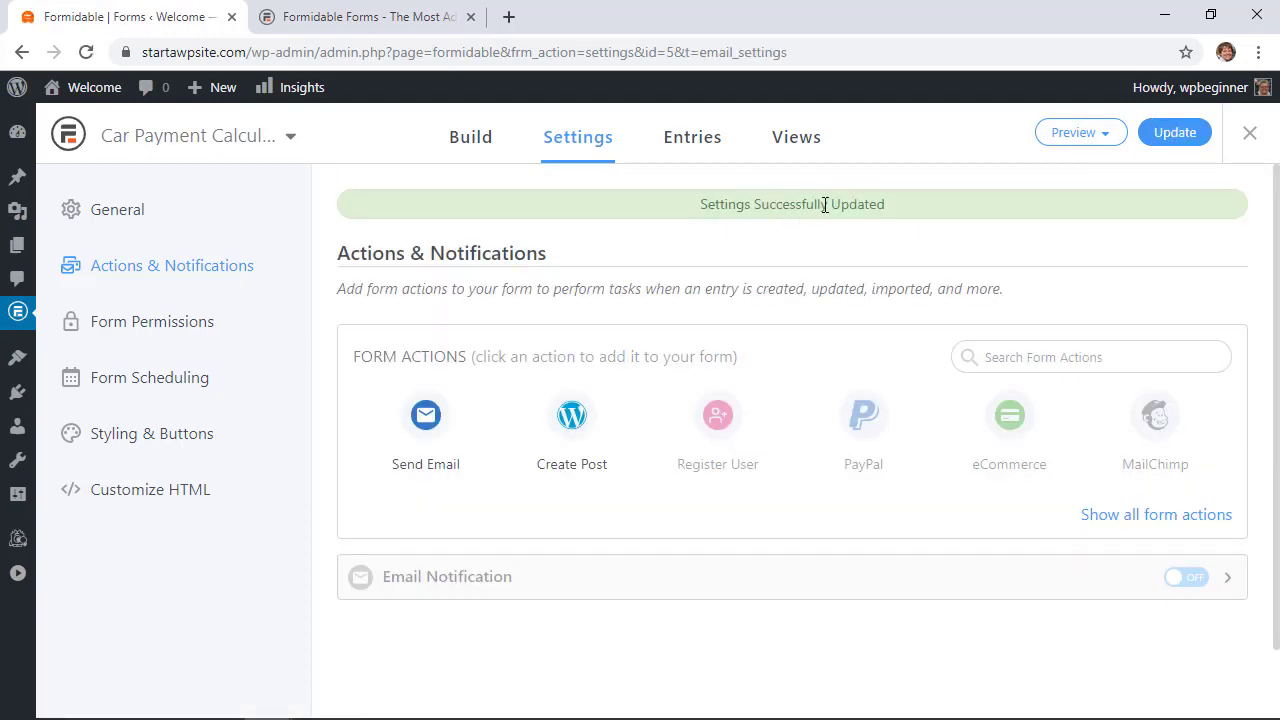
{"action": "left_click", "coordinate": [1250, 134]}
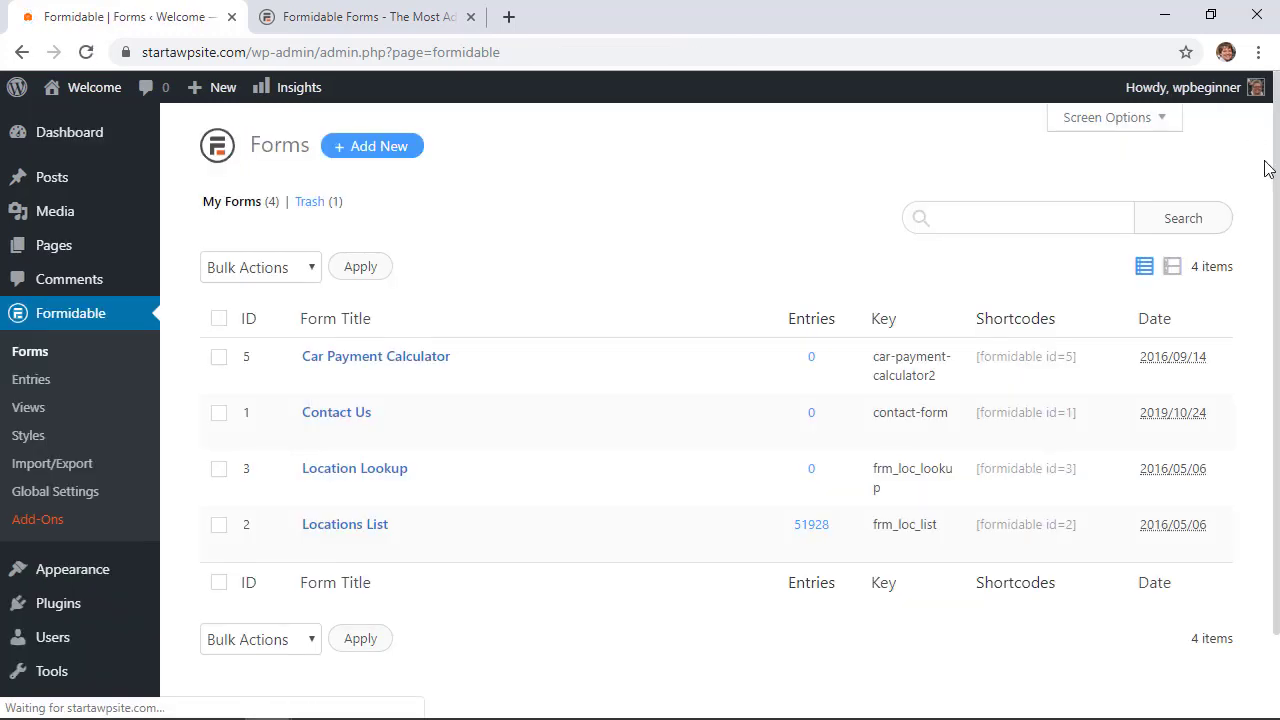
Create a new WordPress page titled "Car Payment Calculator"
{"action": "mouse_move", "coordinate": [52, 247]}
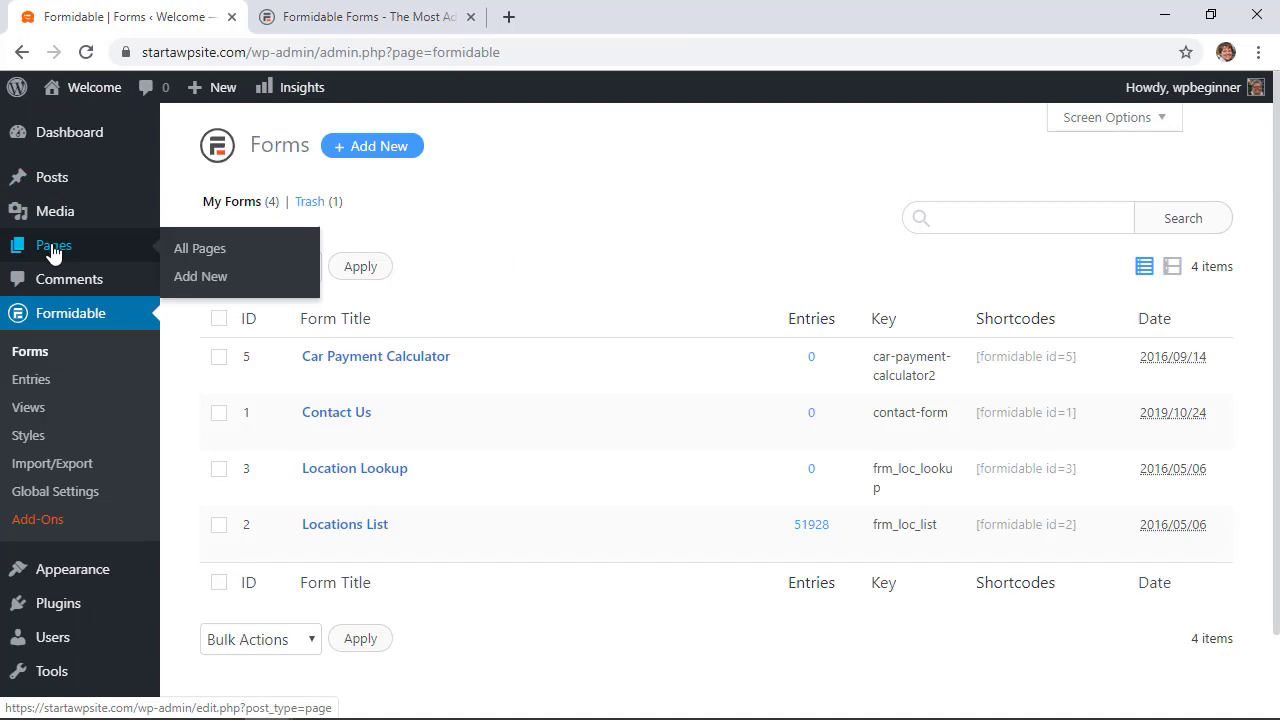
{"action": "left_click", "coordinate": [206, 283]}
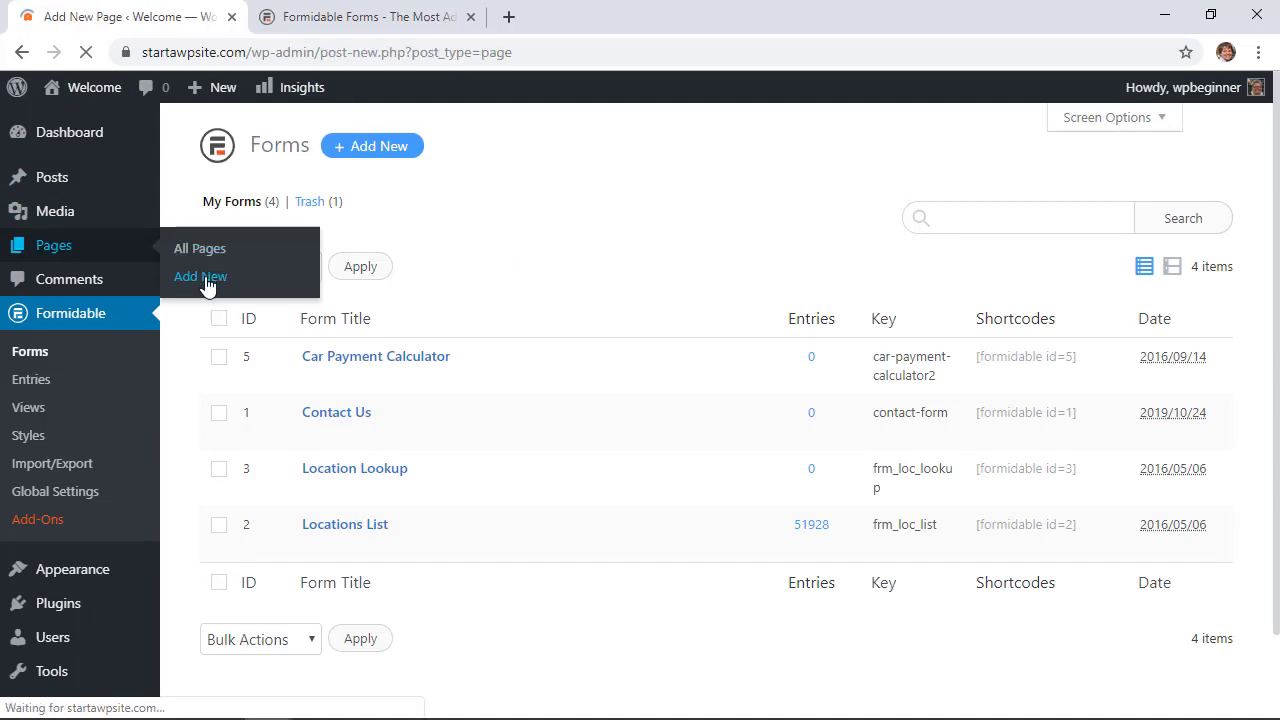
{"action": "type", "text": "Car Payment Calculator"}
{"action": "left_click", "coordinate": [387, 270]}
{"action": "type", "text": "Payment"}
{"action": "left_click", "coordinate": [350, 362]}
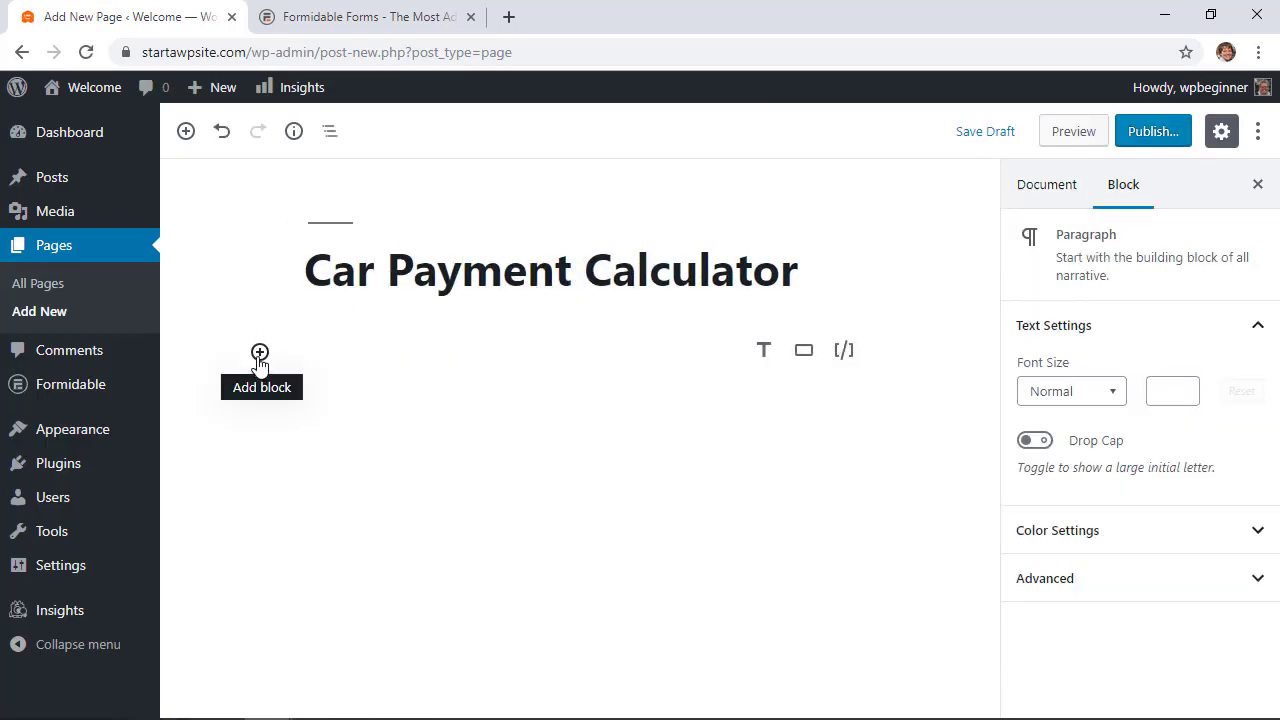
Add a Formidable Forms block below the page title and set it to display the Car Payment Calculator form
{"action": "left_click", "coordinate": [259, 354]}
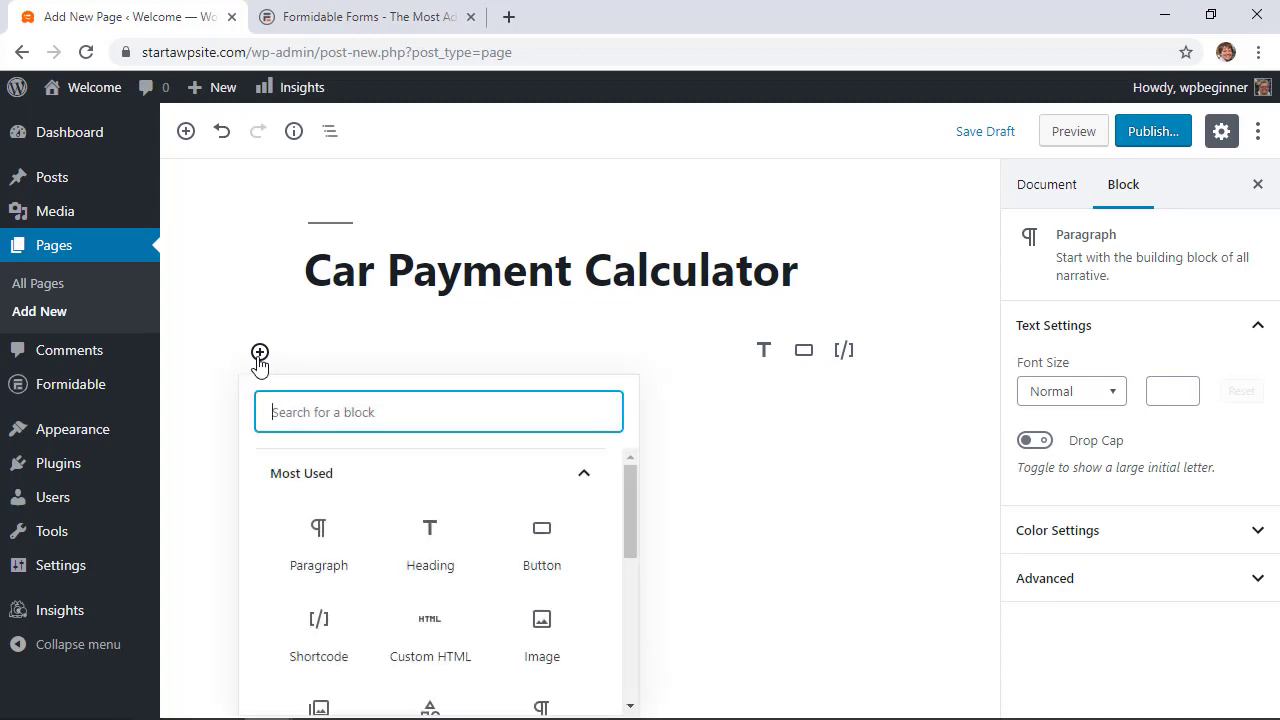
{"action": "type", "text": "formidab"}
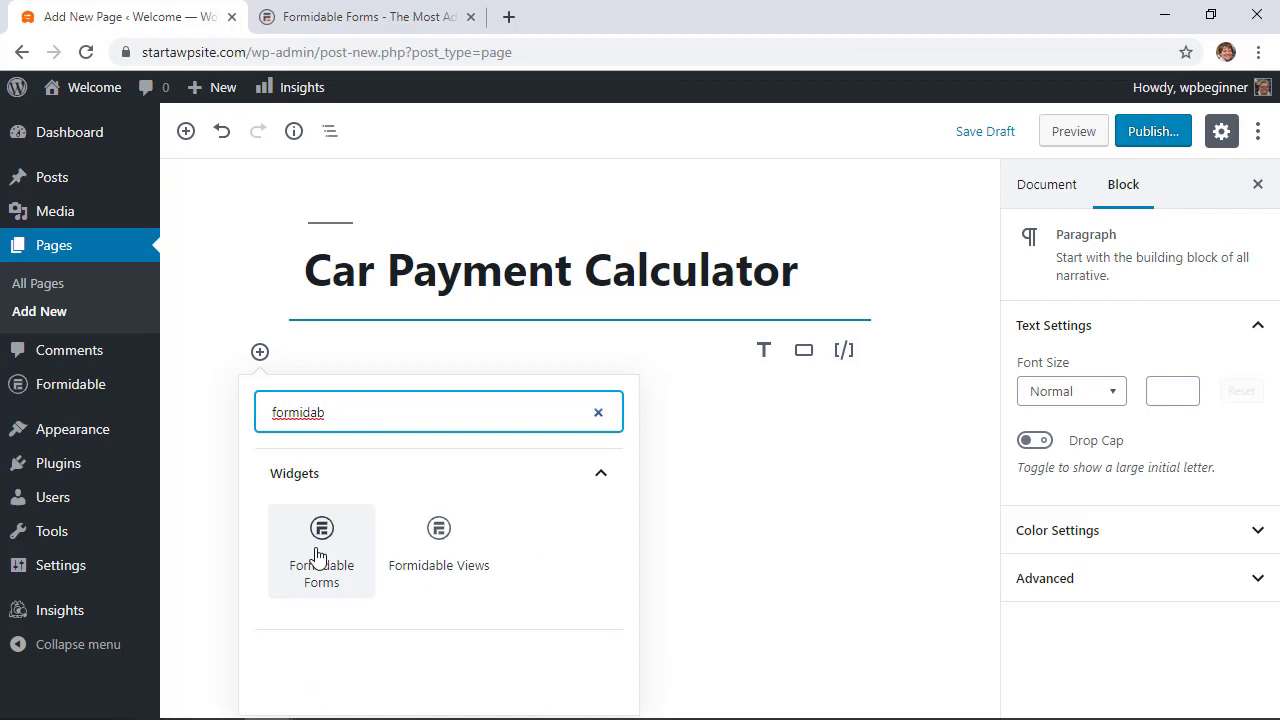
{"action": "left_click", "coordinate": [317, 557]}
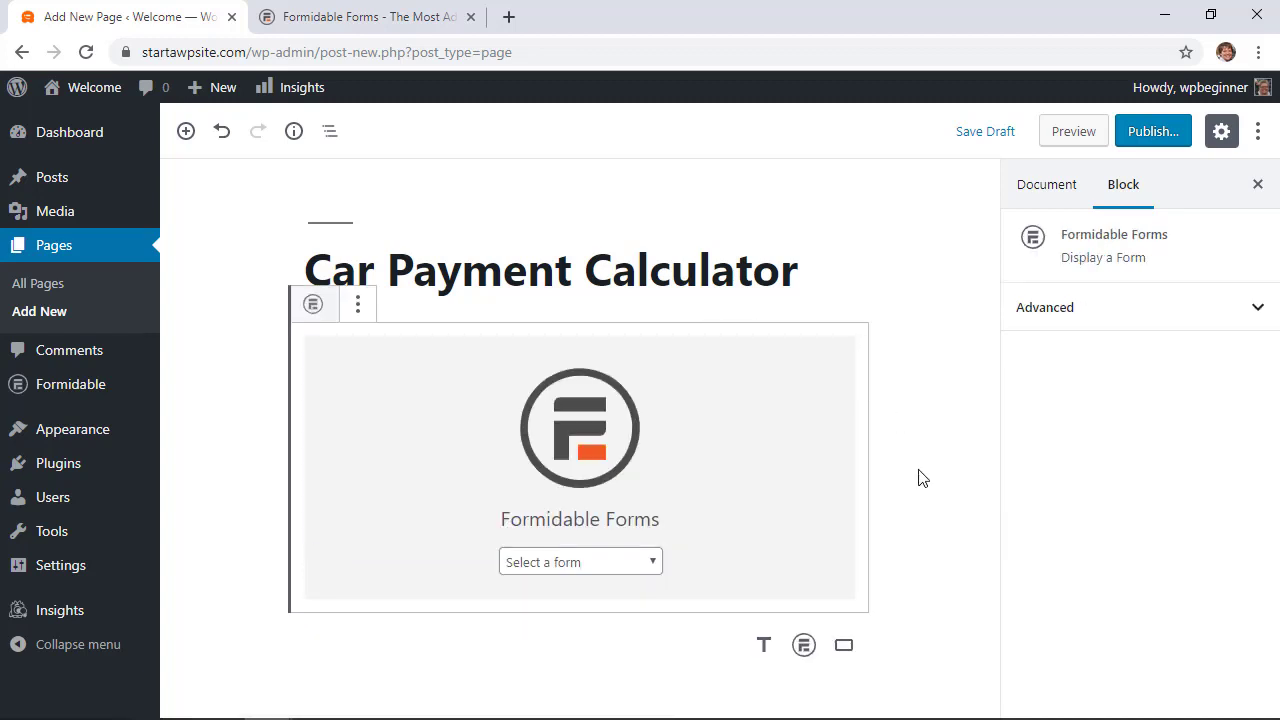
{"action": "left_click", "coordinate": [595, 563]}
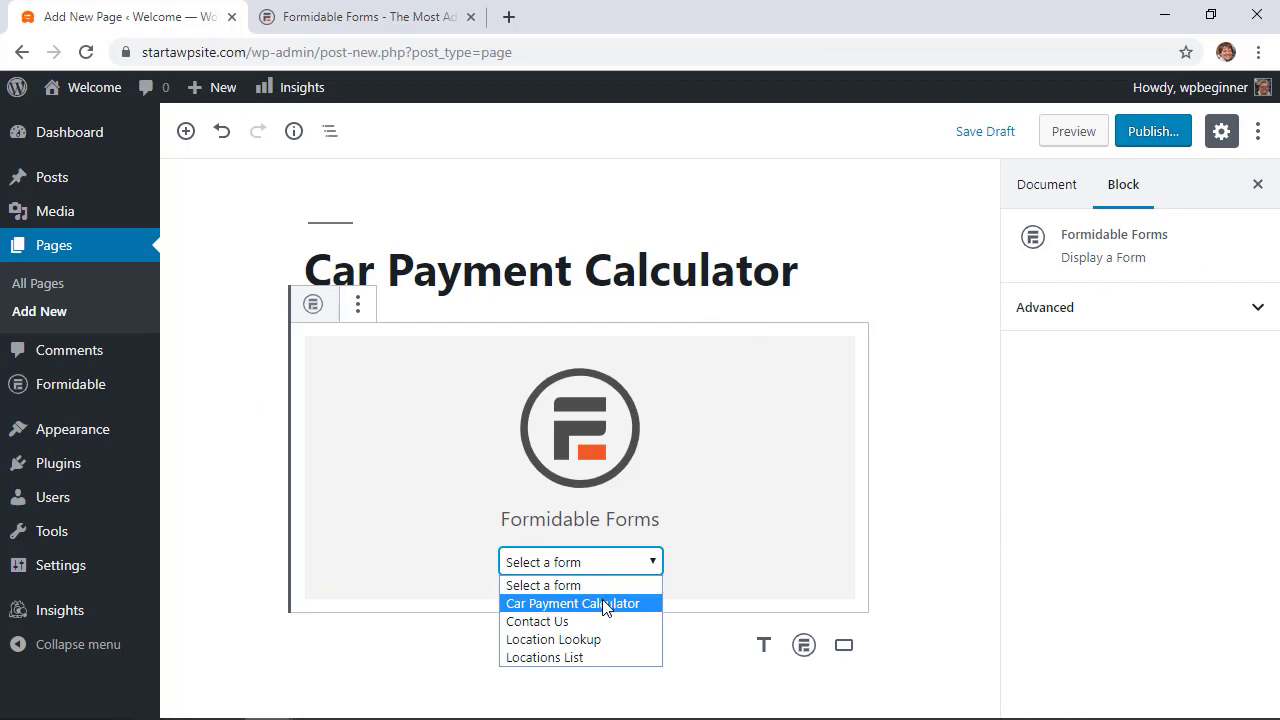
{"action": "left_click", "coordinate": [553, 605]}
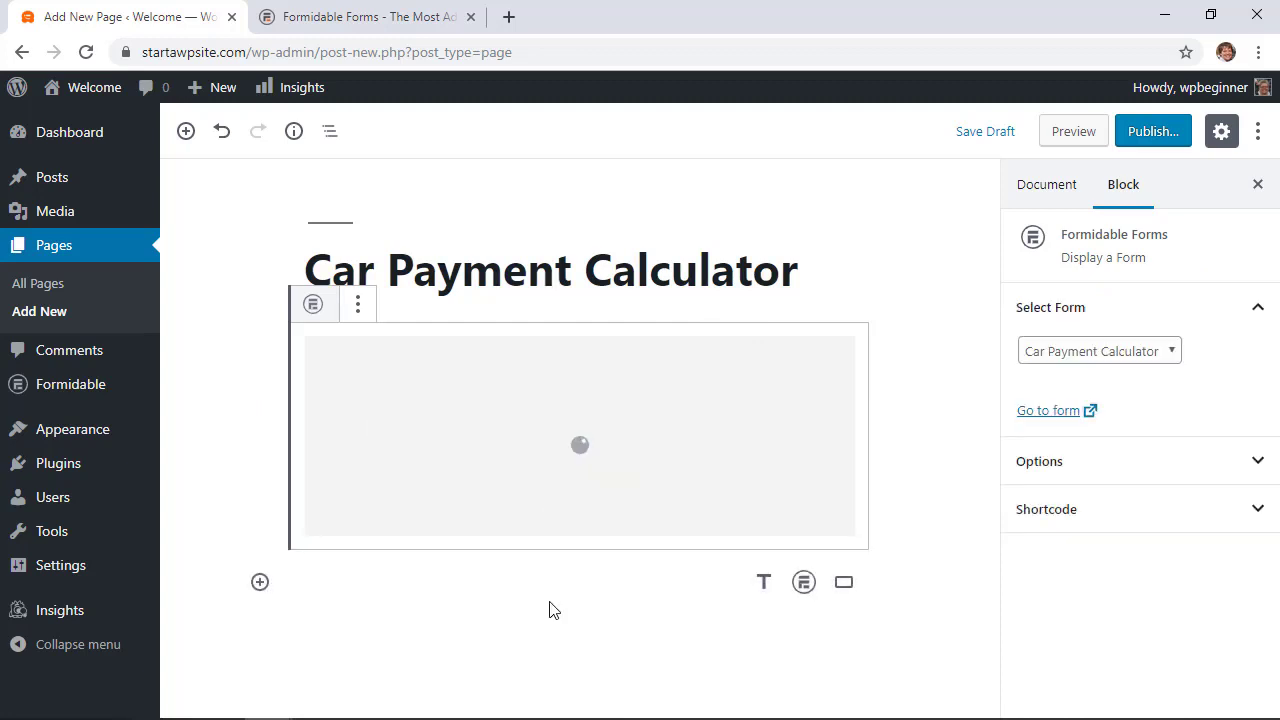
Review the embedded calculator form in the editor and publish the page
{"action": "scroll", "coordinate": [889, 574], "scroll_direction": "down", "scroll_amount": 5}
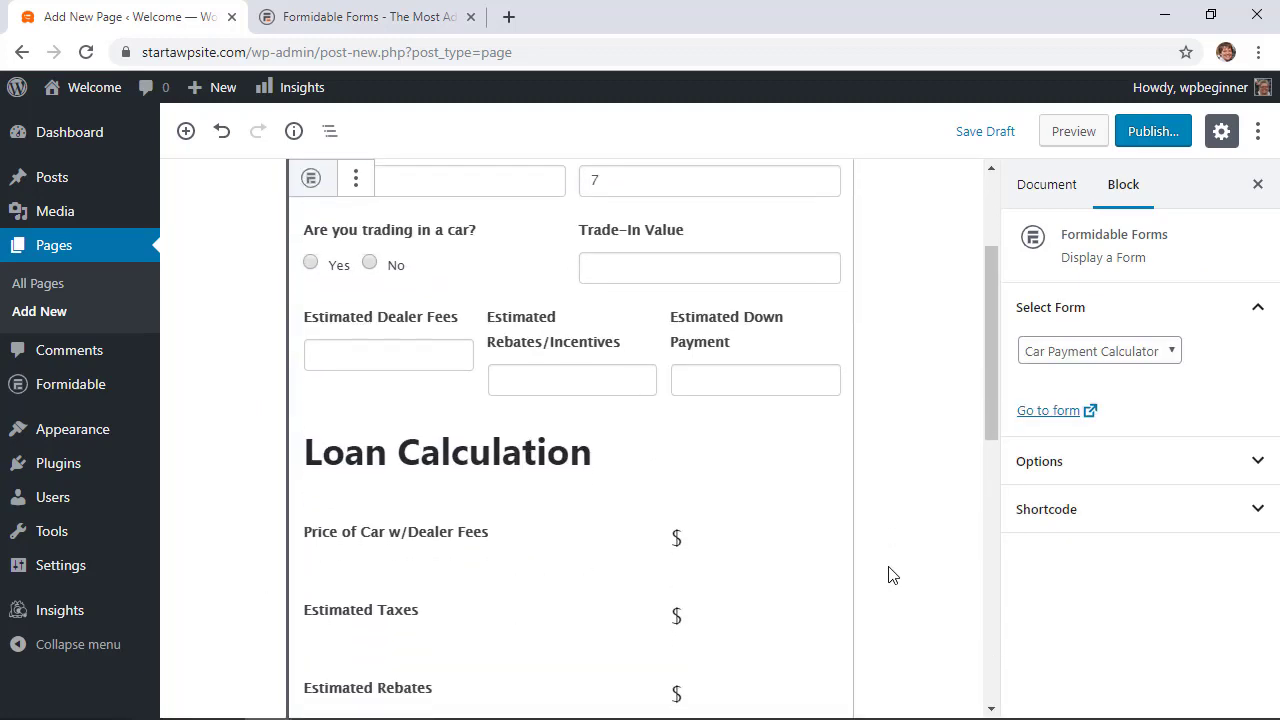
{"action": "scroll", "coordinate": [889, 574], "scroll_direction": "down", "scroll_amount": 3}
{"action": "scroll", "coordinate": [889, 574], "scroll_direction": "up", "scroll_amount": 4}
{"action": "scroll", "coordinate": [889, 574], "scroll_direction": "up", "scroll_amount": 3}
{"action": "left_click", "coordinate": [1148, 138]}
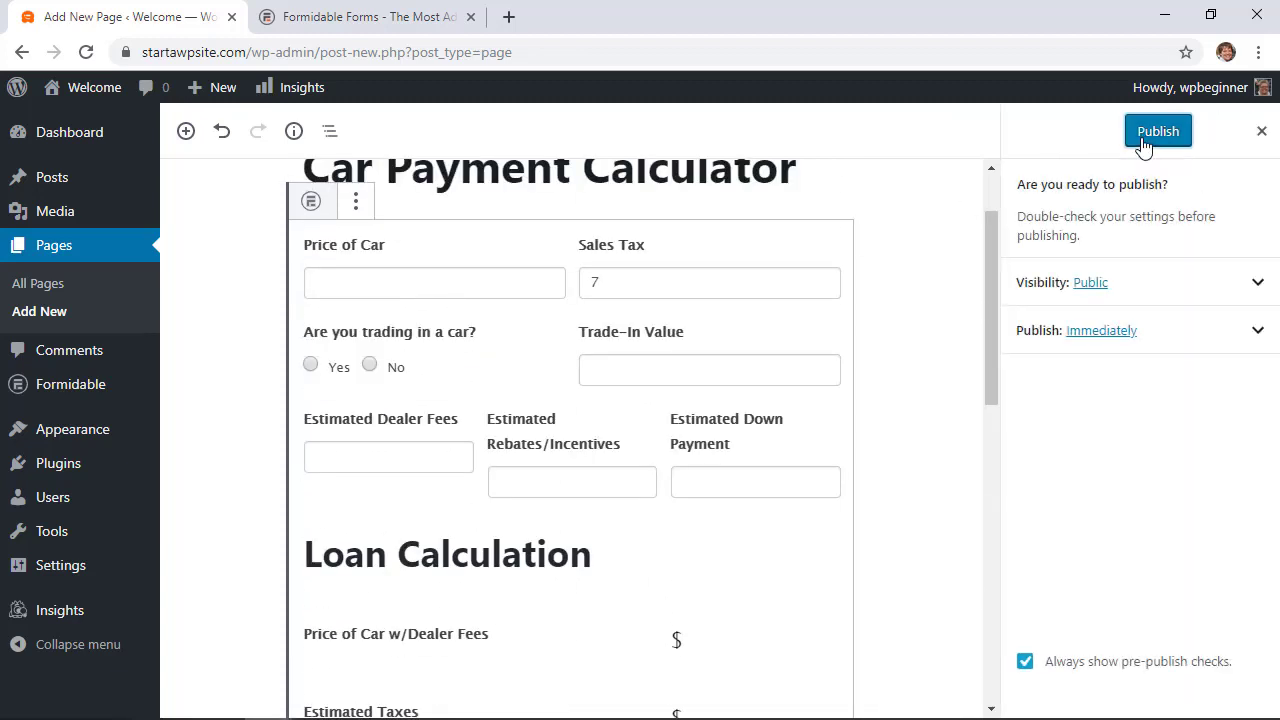
{"action": "left_click", "coordinate": [1158, 131]}
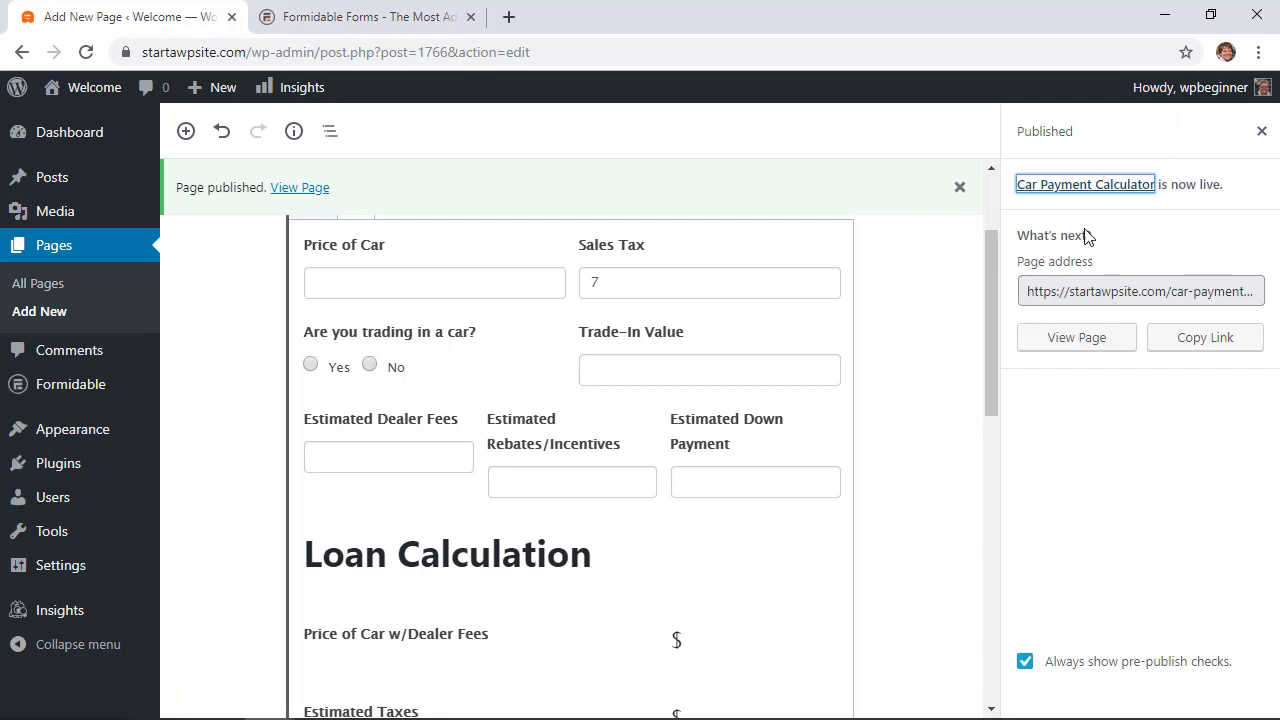
View the published page and test the calculator with a car price of 10000 and no trade-in
{"action": "left_click", "coordinate": [297, 189]}
{"action": "scroll", "coordinate": [1137, 491], "scroll_direction": "down", "scroll_amount": 3}
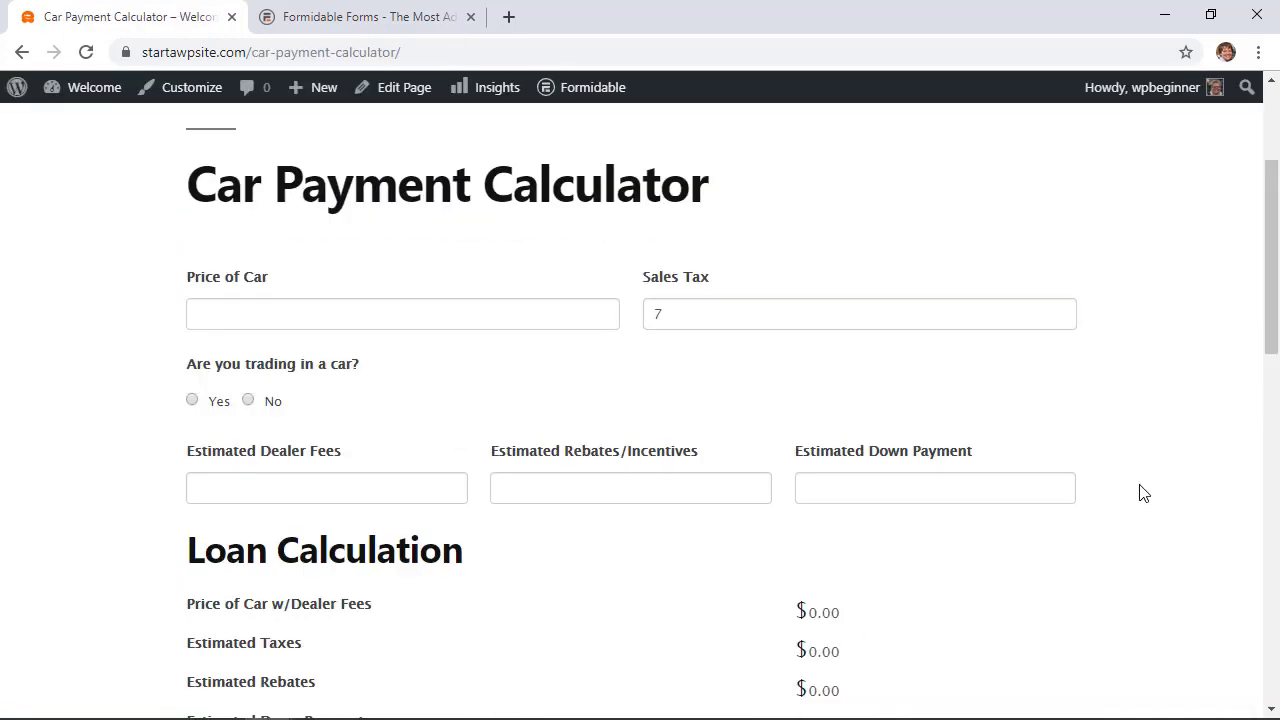
{"action": "left_click", "coordinate": [321, 205]}
{"action": "type", "text": "10000"}
{"action": "left_click", "coordinate": [248, 303]}
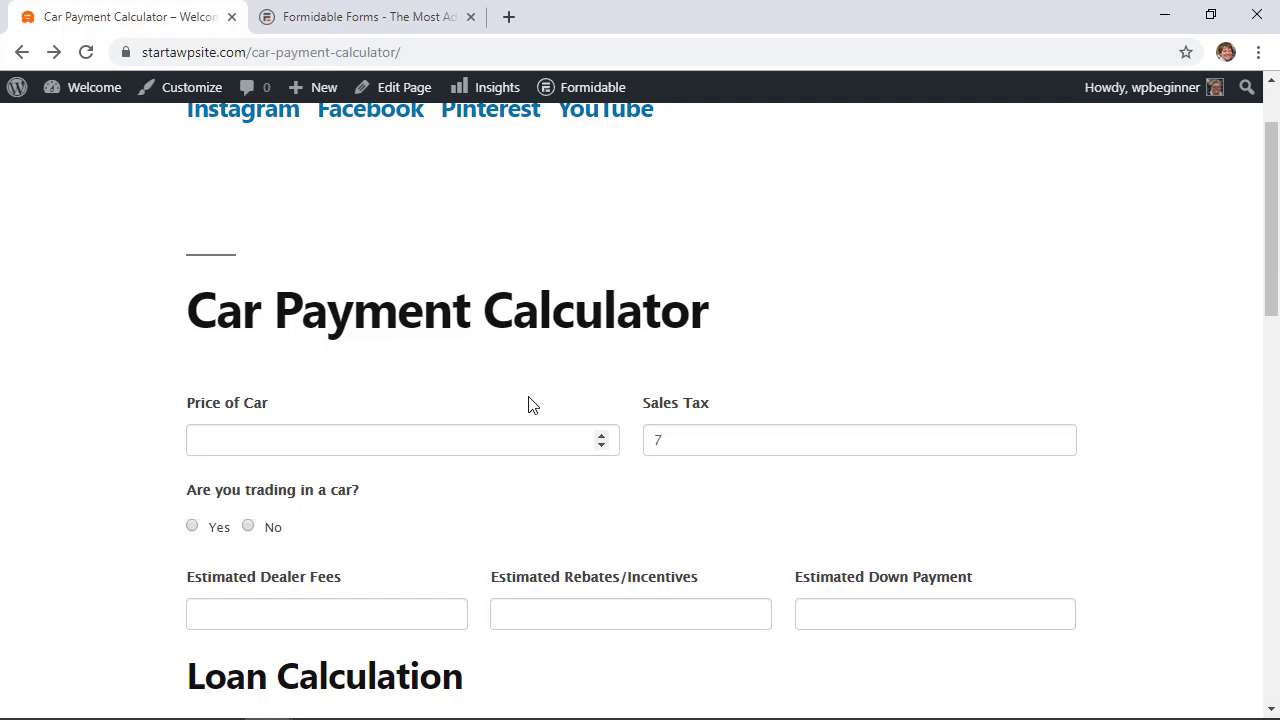
{"action": "scroll", "coordinate": [530, 403], "scroll_direction": "up", "scroll_amount": 1}
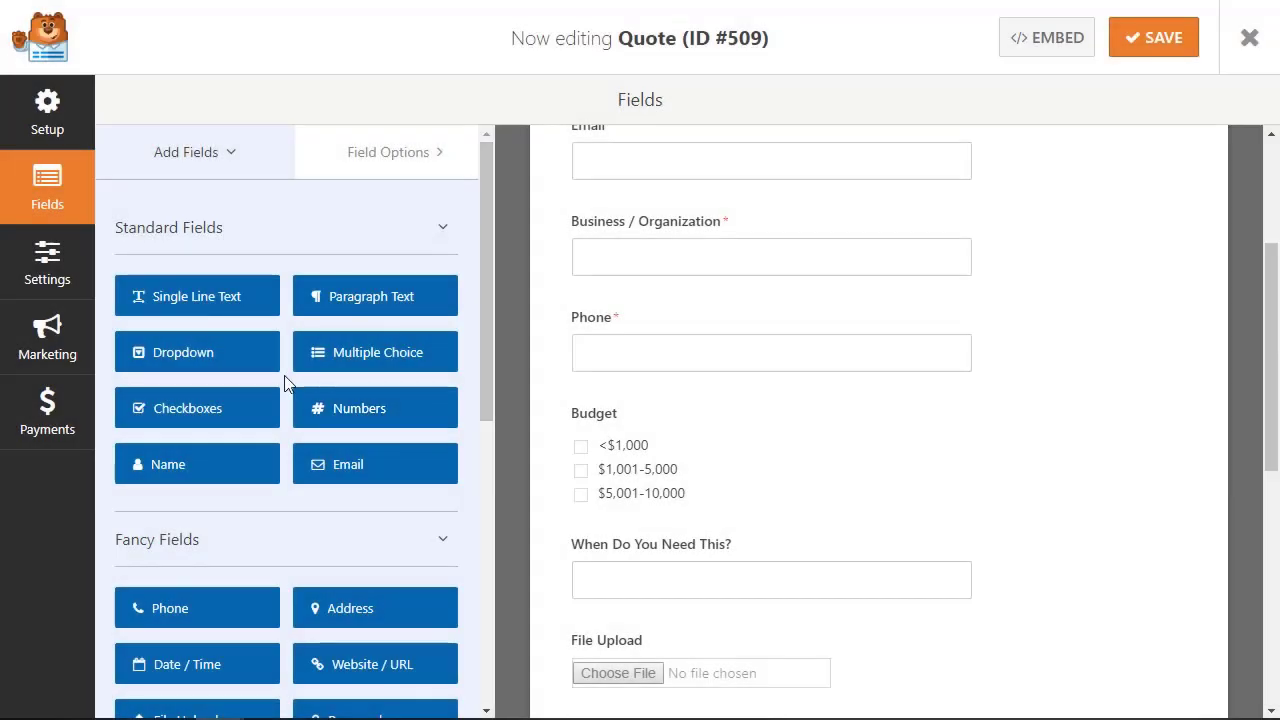
Fill in the WPForms conversational quote form with a name, e-mail, the business "WPForms", a phone number and budget option C
{"action": "scroll", "coordinate": [287, 384], "scroll_direction": "down", "scroll_amount": 2}
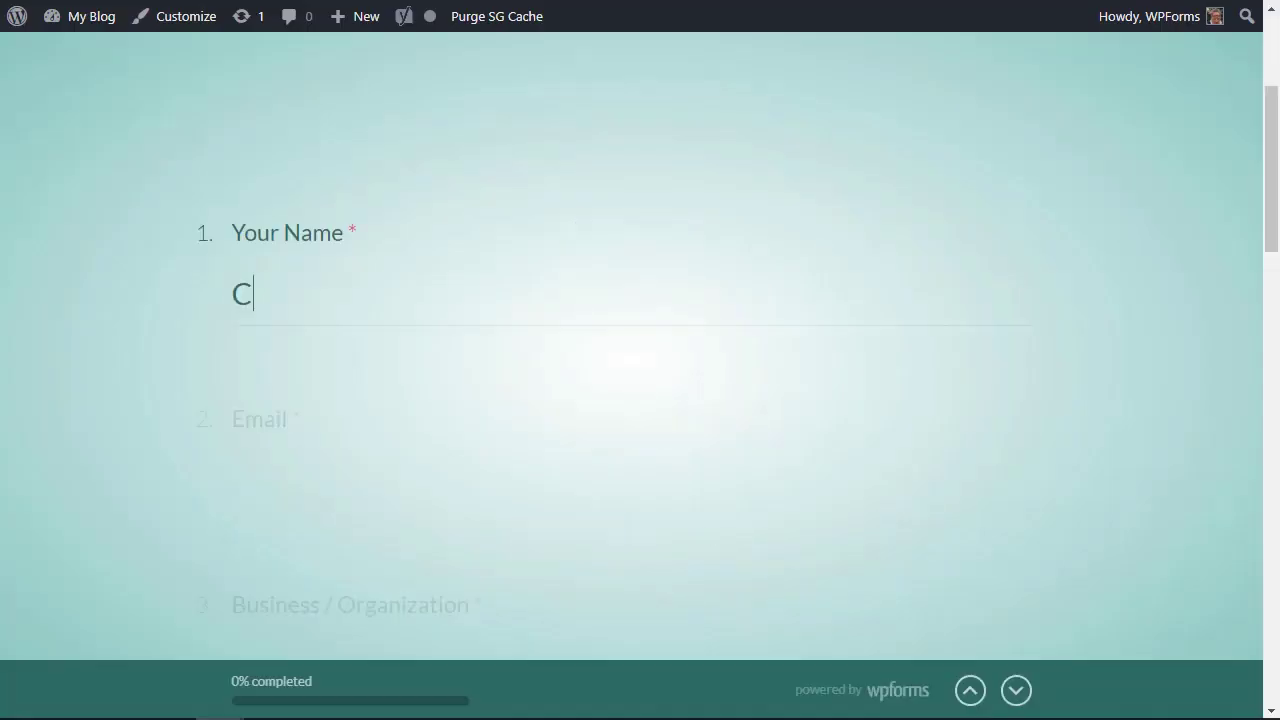
{"action": "type", "text": "hristina"}
{"action": "key", "text": "Return"}
{"action": "type", "text": "christina@example.com"}
{"action": "key", "text": "Return"}
{"action": "type", "text": "WPForms"}
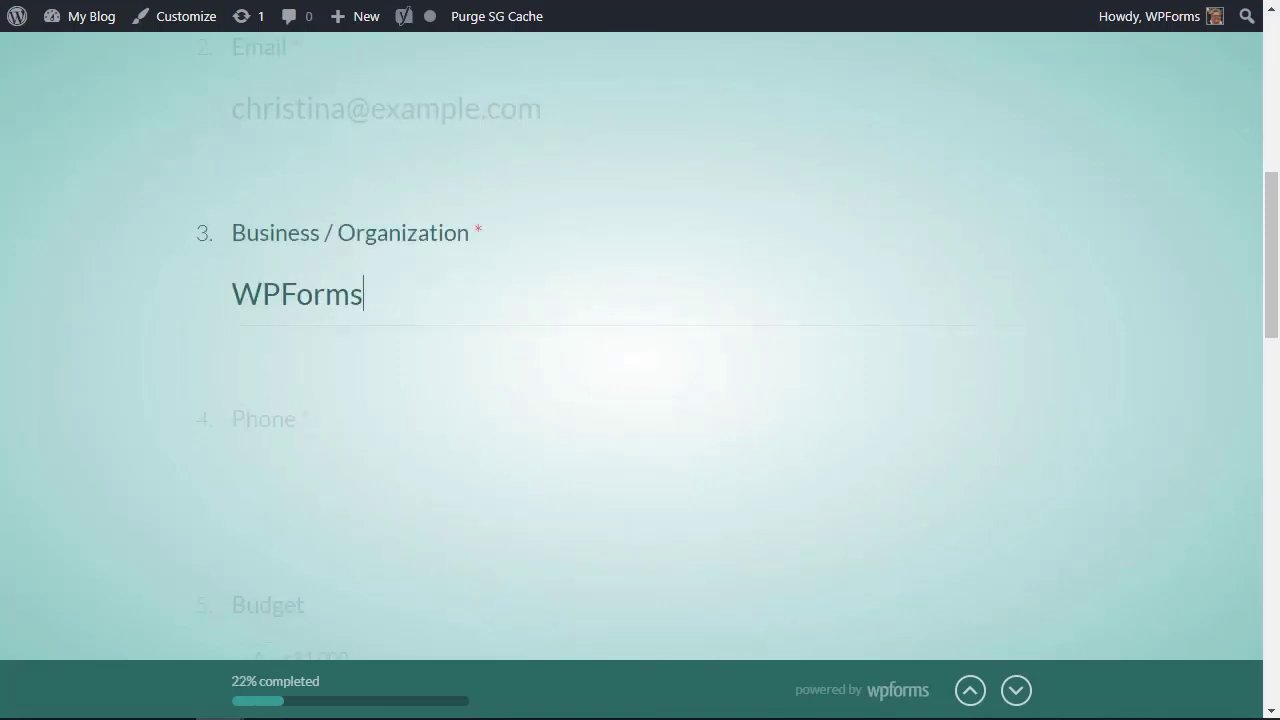
{"action": "key", "text": "Return"}
{"action": "type", "text": "5555551212"}
{"action": "key", "text": "Return"}
{"action": "key", "text": "c"}
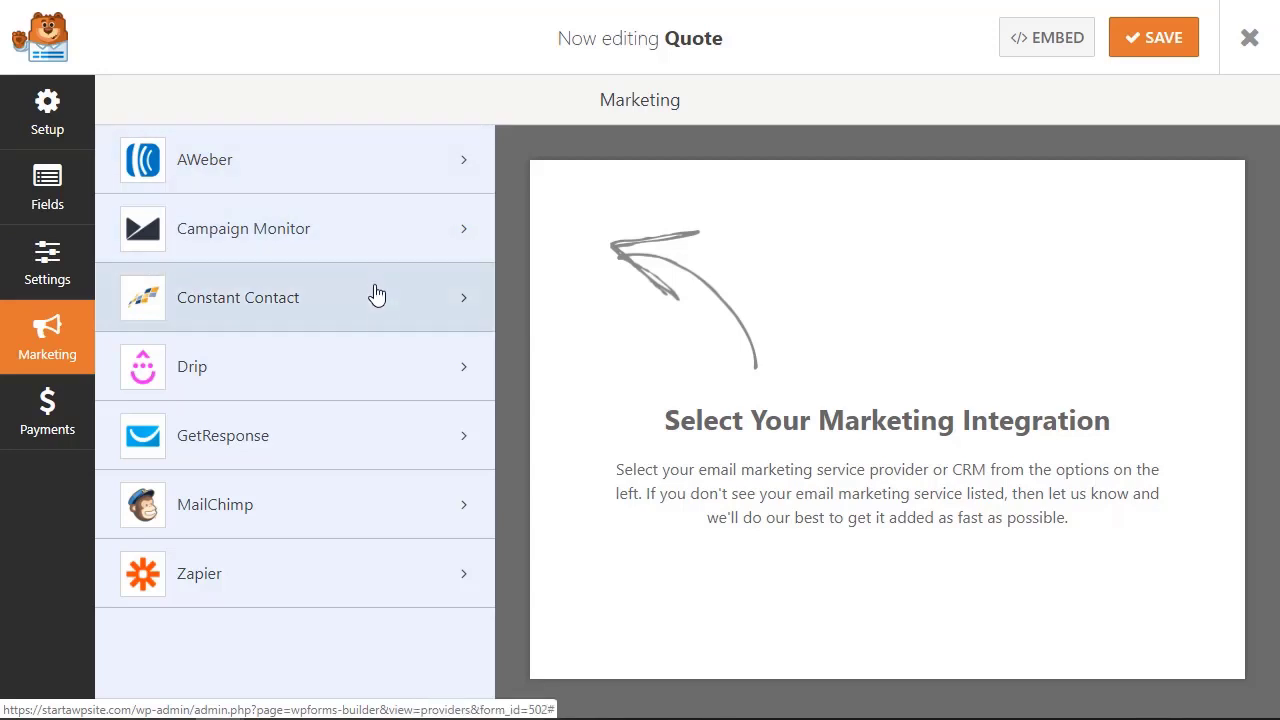
Show the payment integrations available for the Quote form in the WPForms builder
{"action": "left_click", "coordinate": [76, 426]}
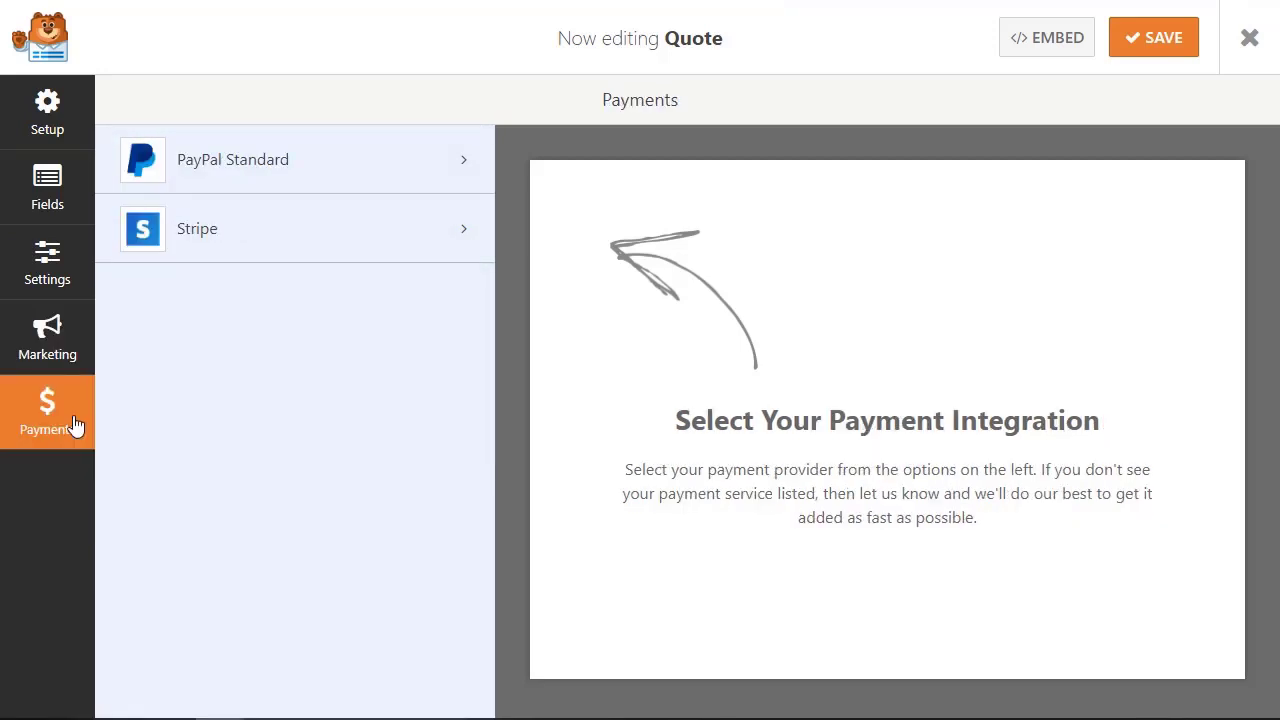